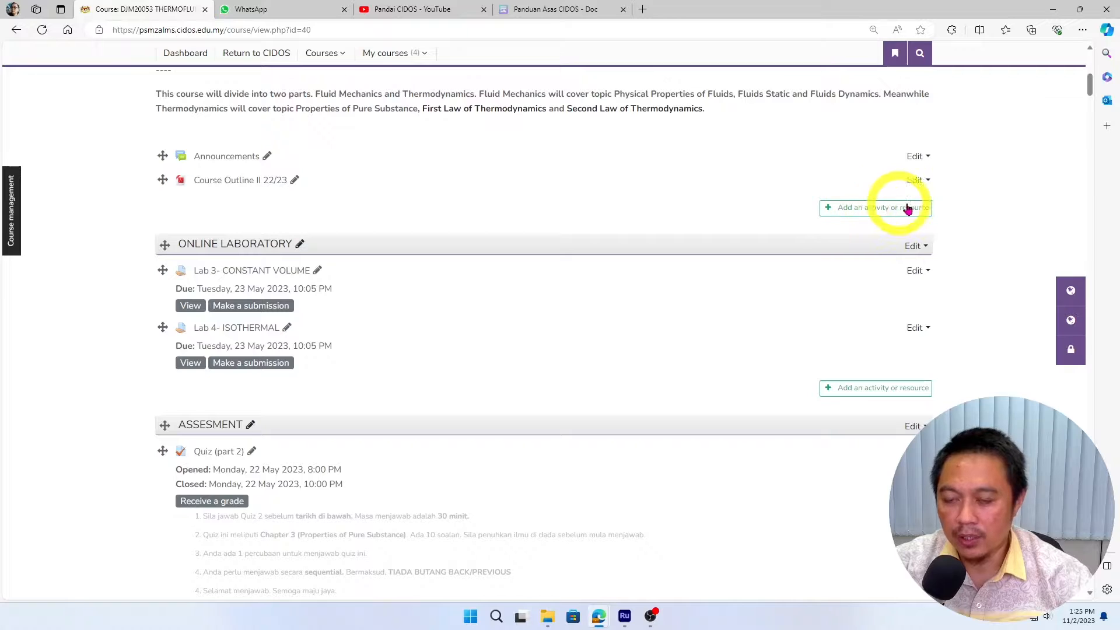
Start adding a new Quiz activity at the end of the ASSESMENT section
scroll(869, 210, up, 1)
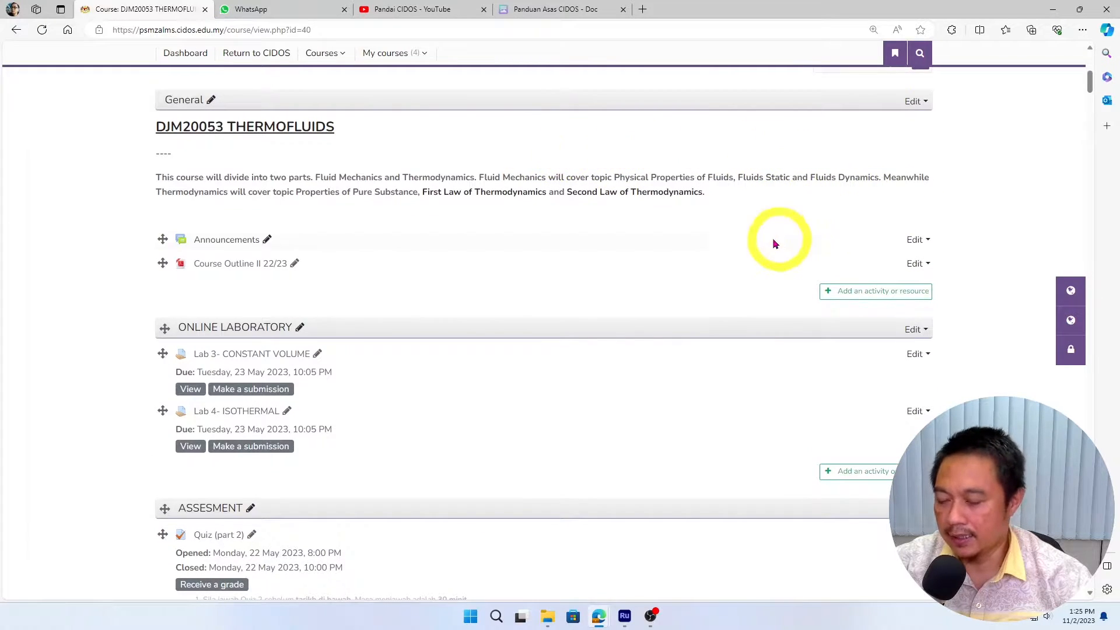
scroll(600, 226, down, 2)
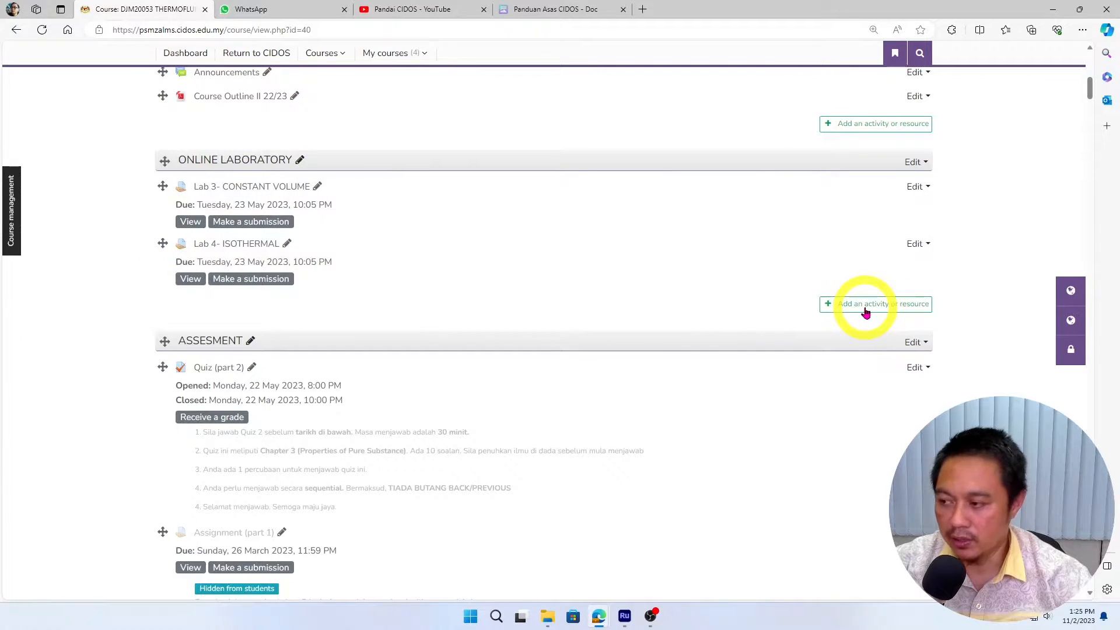
scroll(862, 304, down, 3)
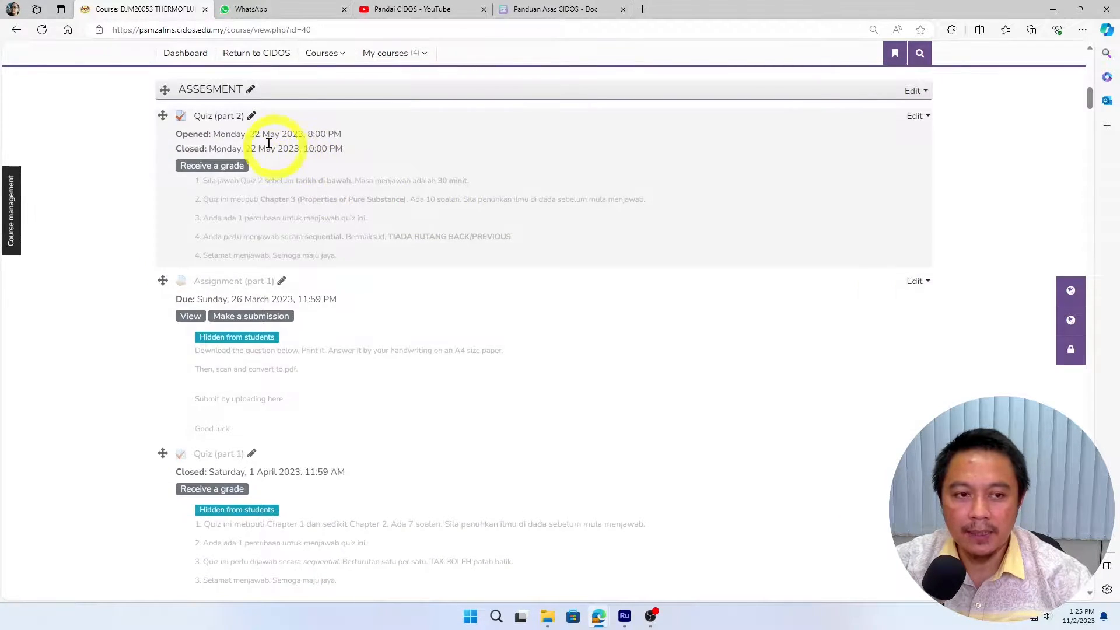
scroll(397, 155, down, 7)
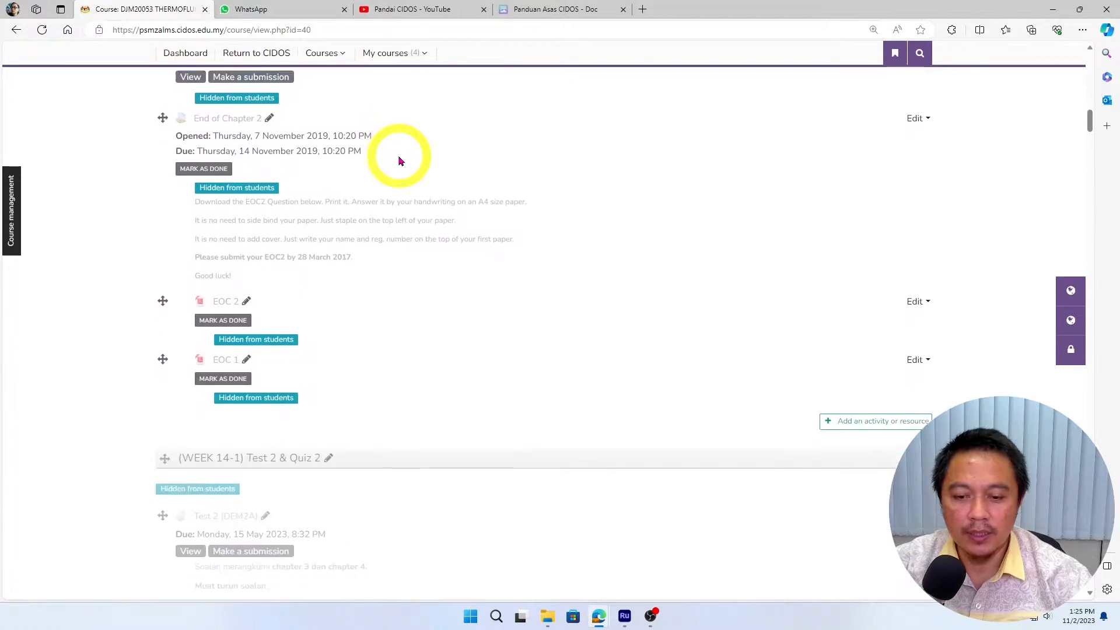
scroll(397, 155, down, 3)
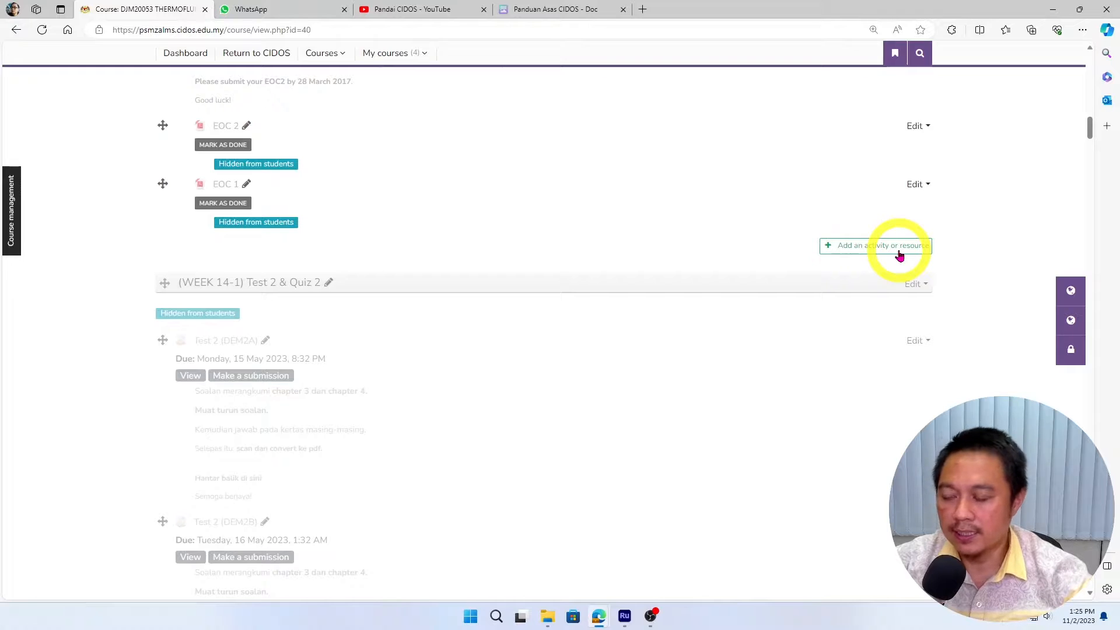
click(899, 257)
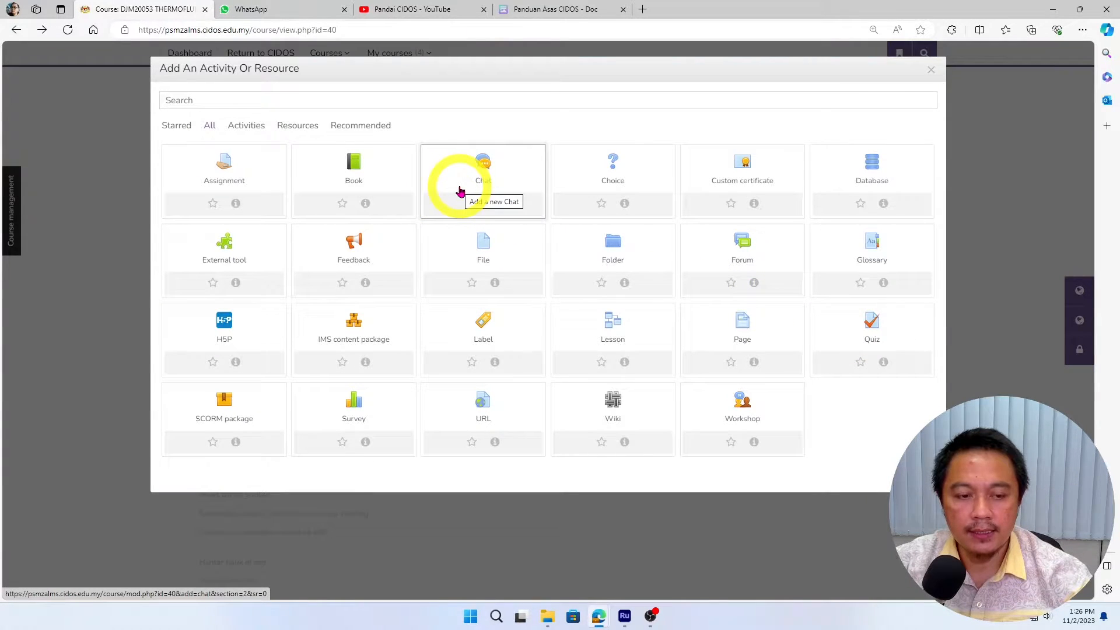
click(867, 330)
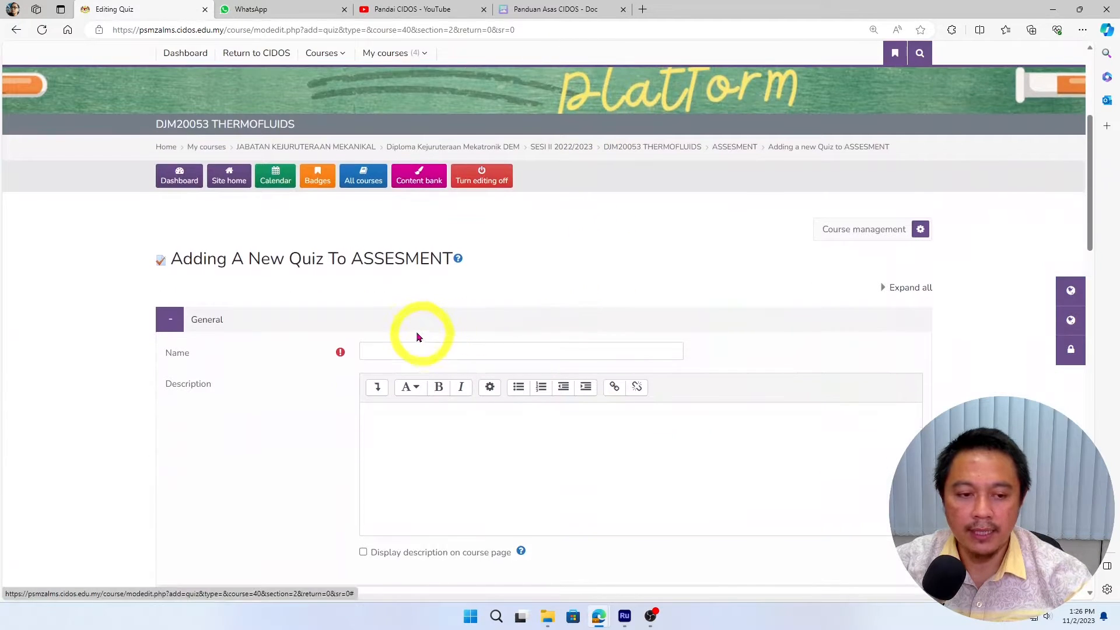
Name the quiz "Quiz Demo" and enter "Topik yang masuk:" as its description
click(407, 345)
text(Quiz Demo)
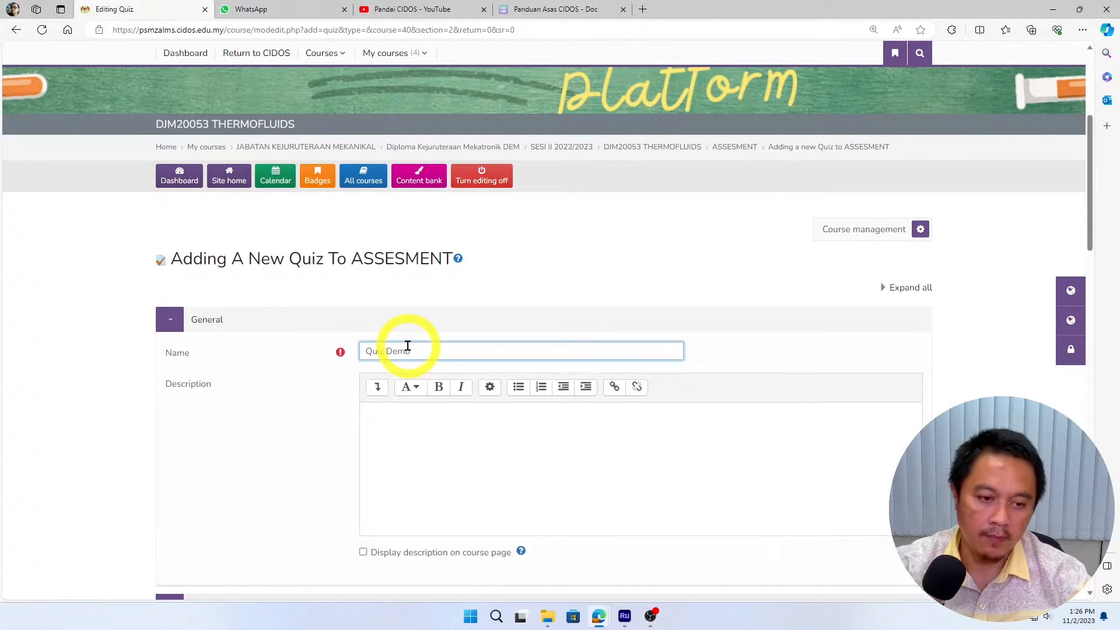
scroll(408, 345, down, 2)
scroll(407, 345, down, 1)
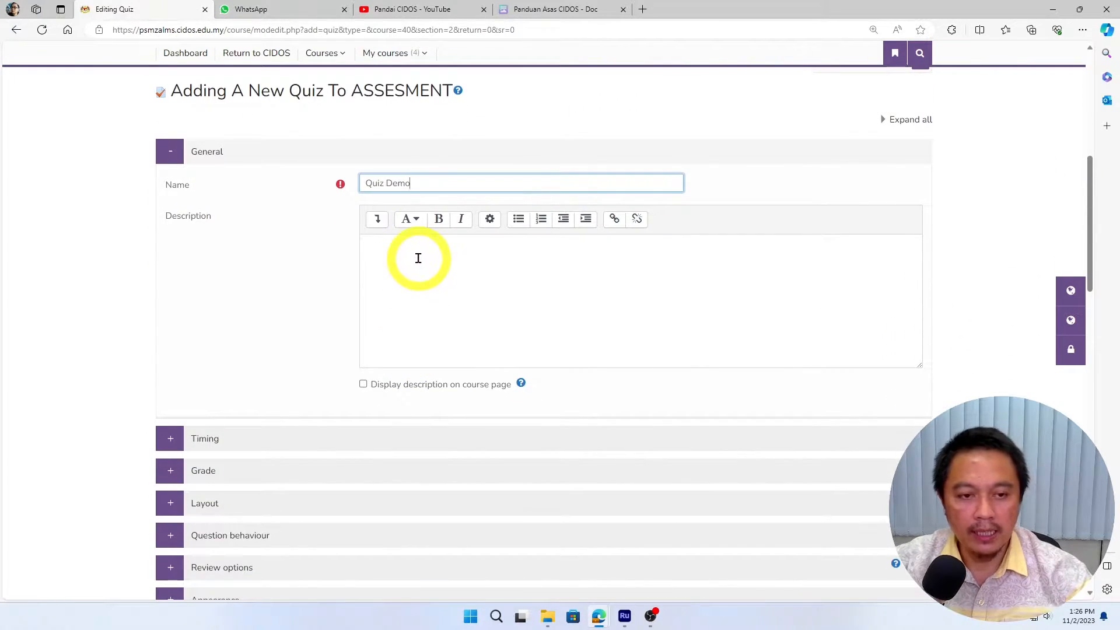
click(418, 258)
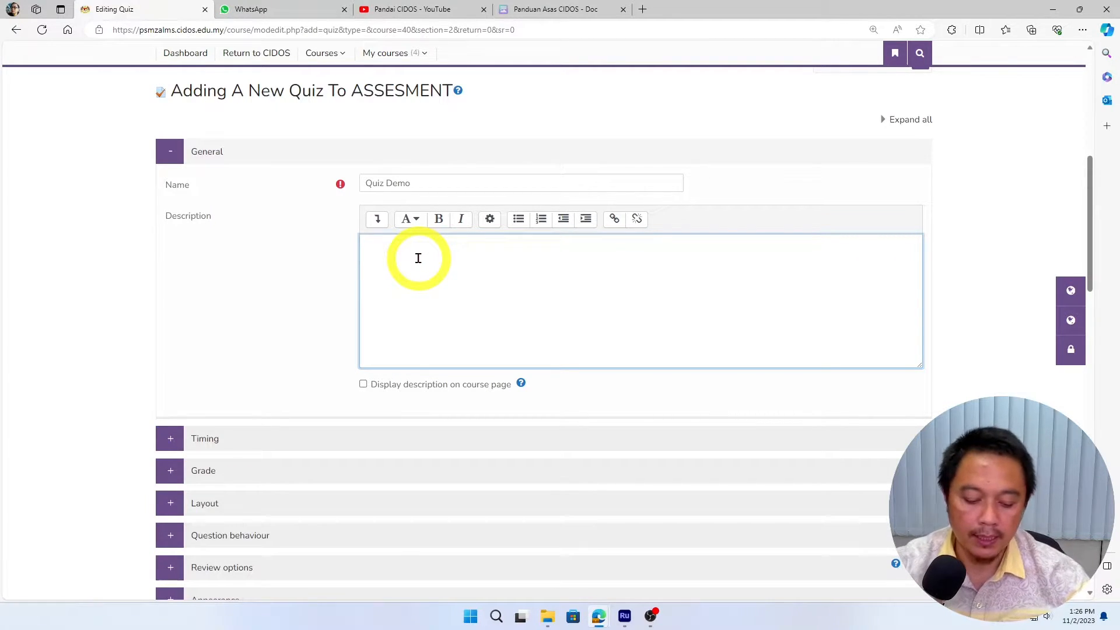
text(Topik yang masuk:)
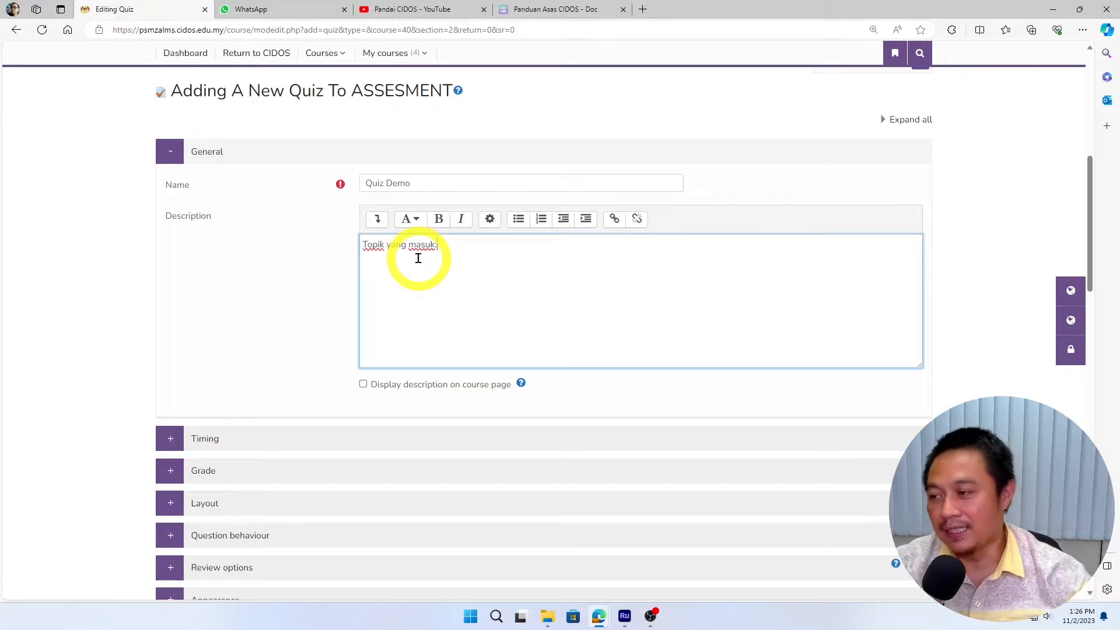
scroll(418, 258, down, 1)
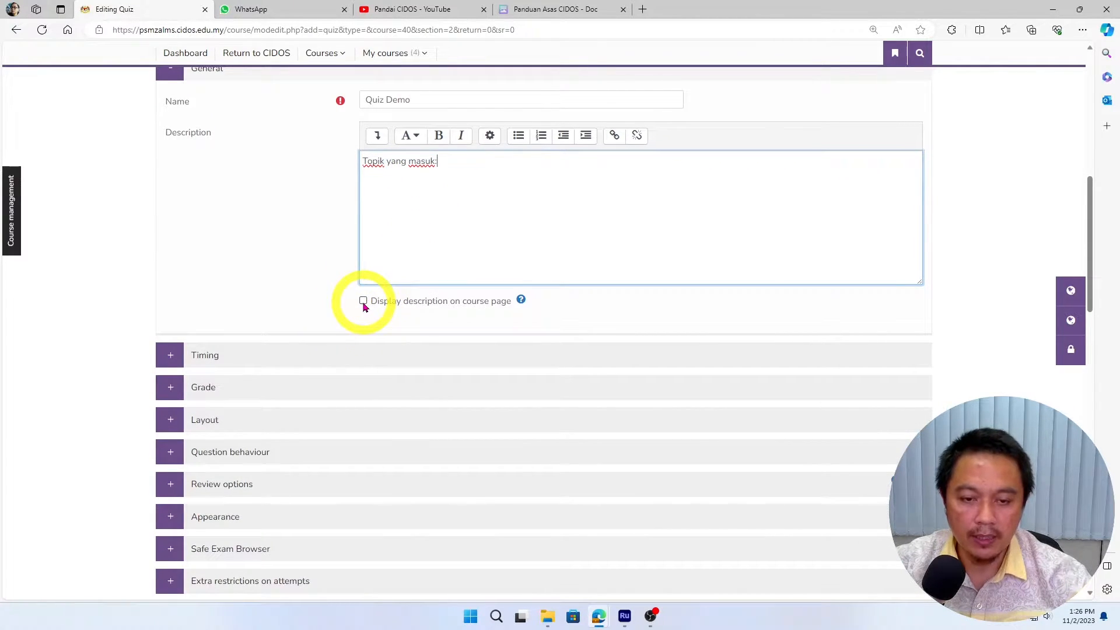
drag(465, 165, 365, 160)
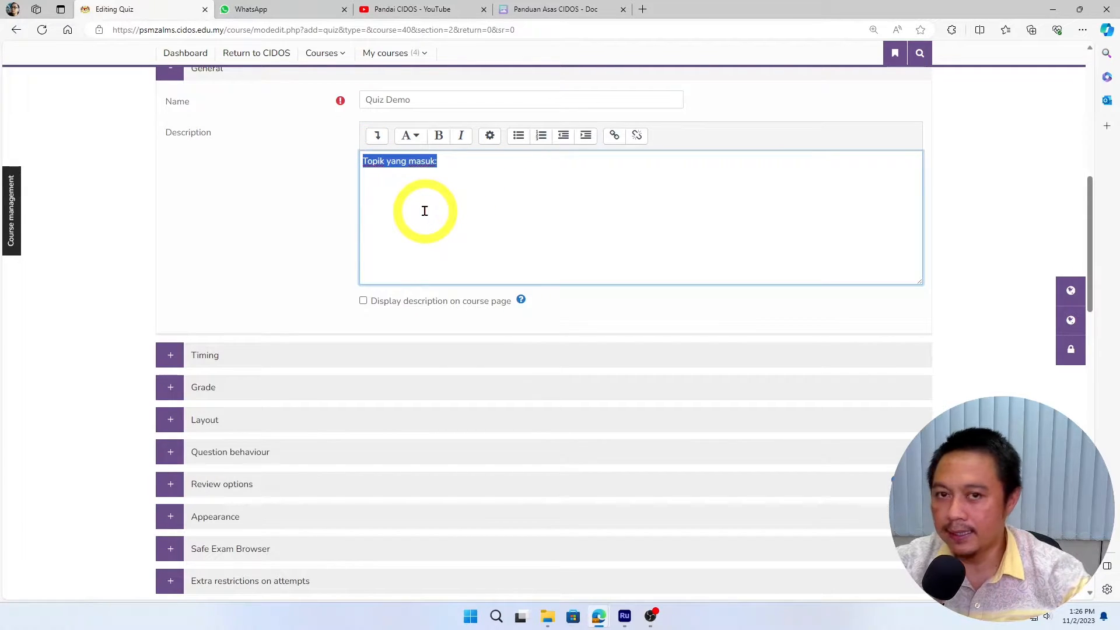
Enable the quiz's opening and closing dates in the Timing settings and set the closing date to 3 November 2023
scroll(233, 201, down, 2)
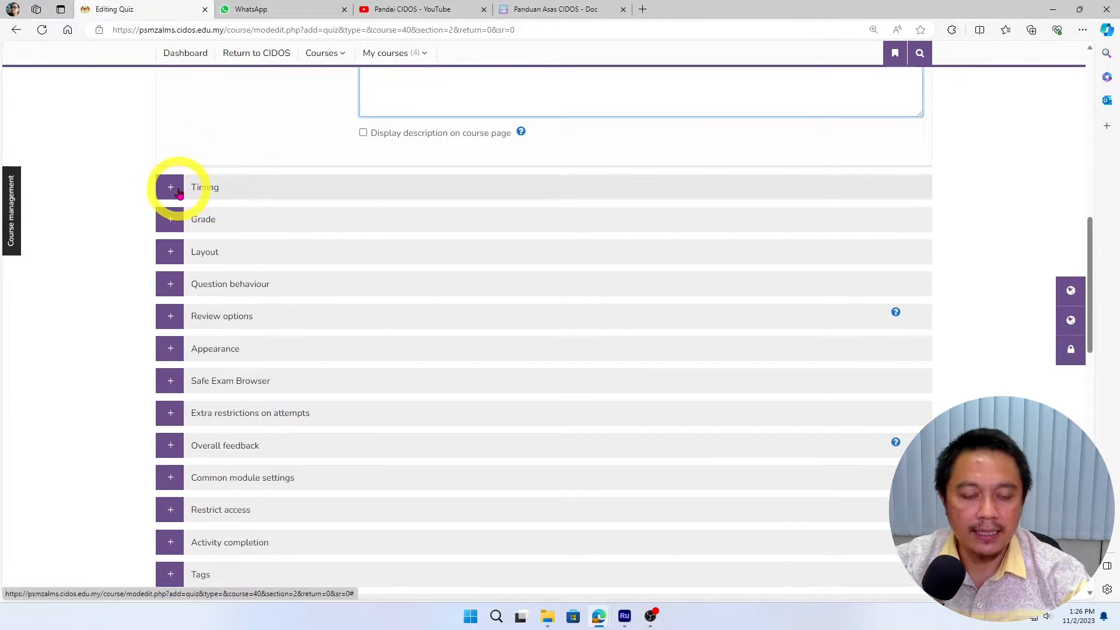
click(177, 189)
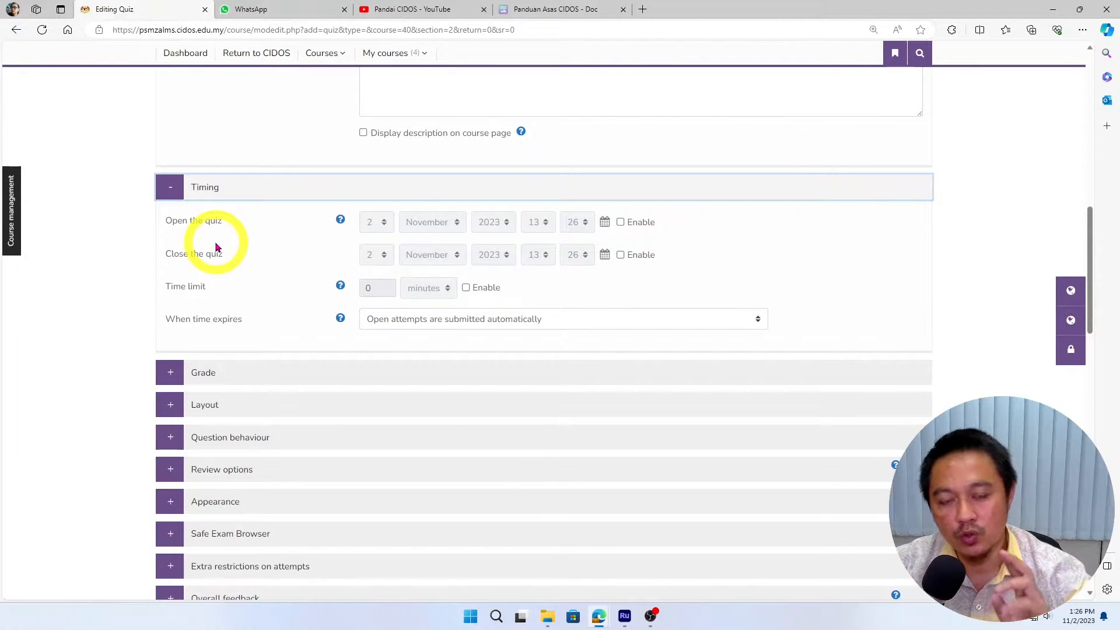
click(620, 223)
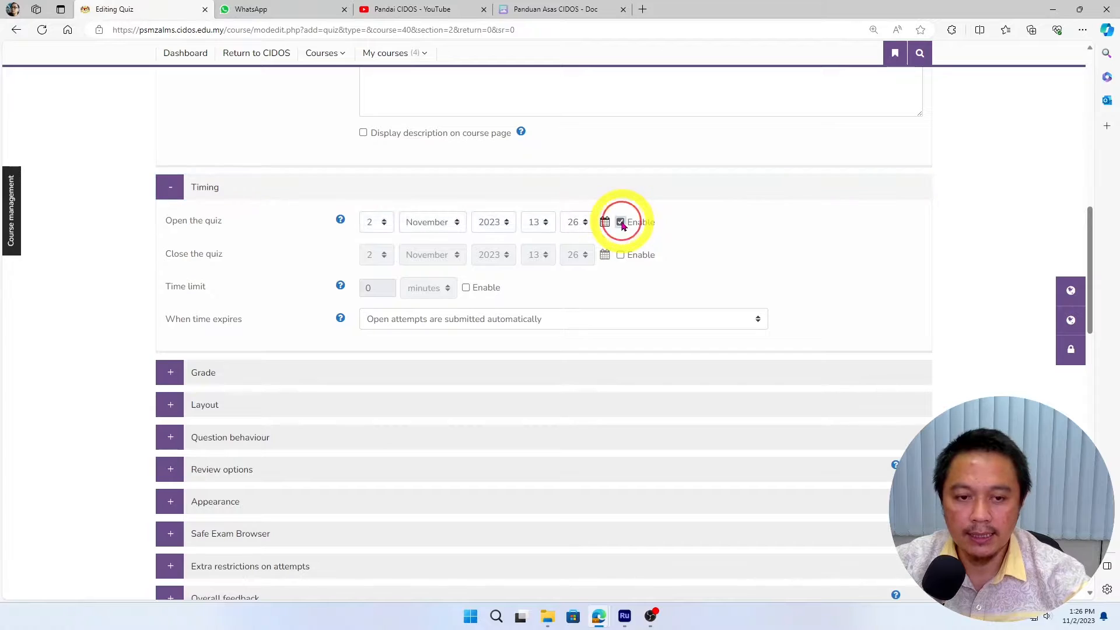
click(620, 256)
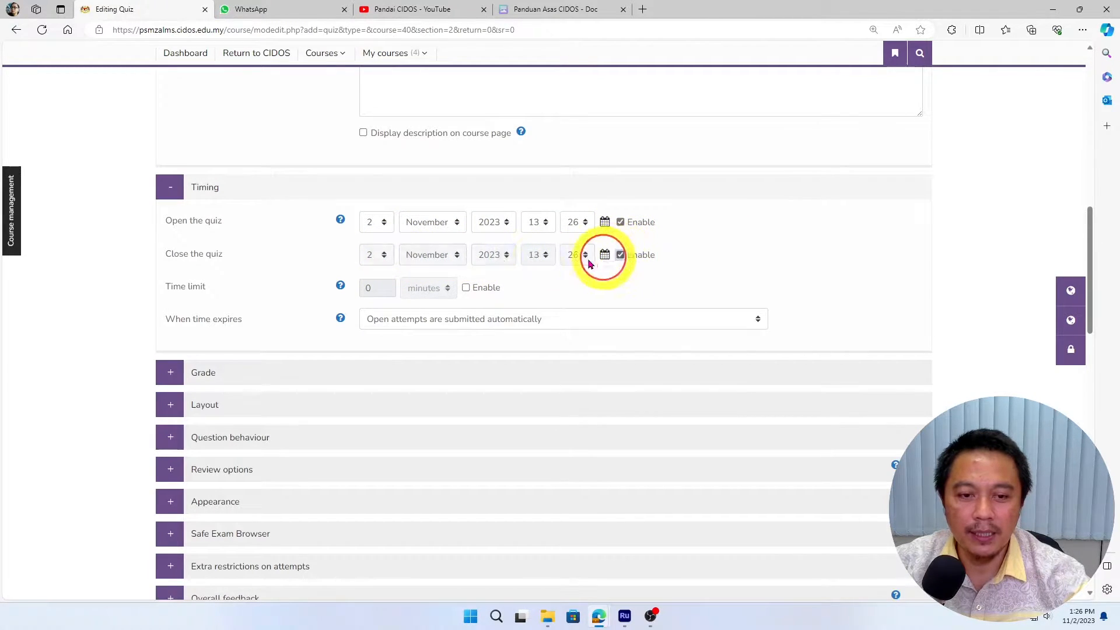
click(373, 255)
click(371, 300)
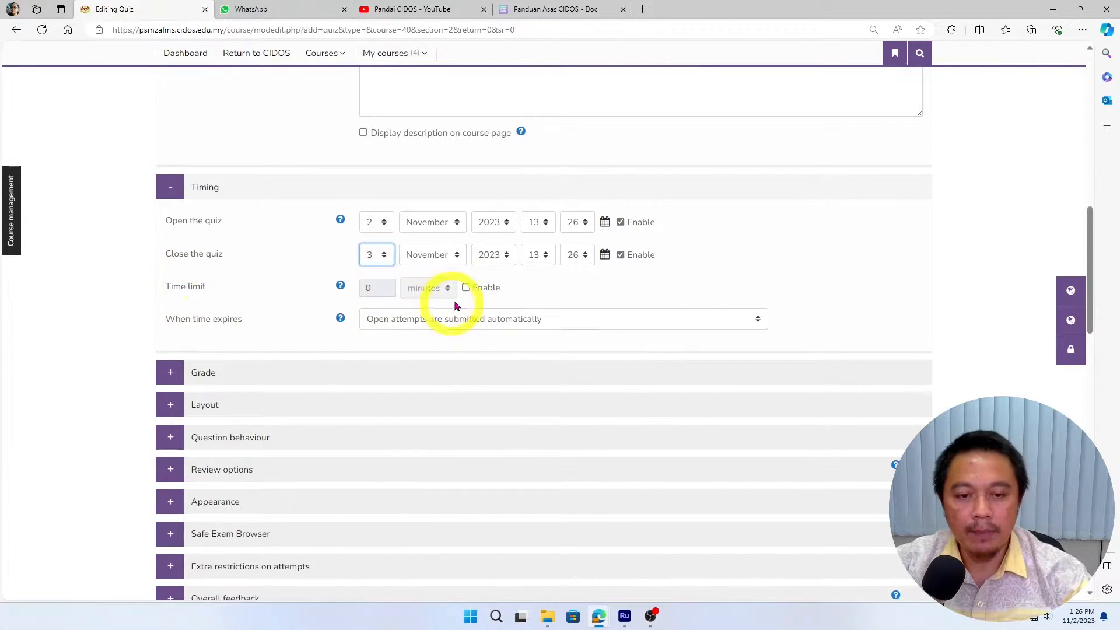
Enable the quiz's time limit and set it to 10 minutes
click(465, 288)
click(383, 291)
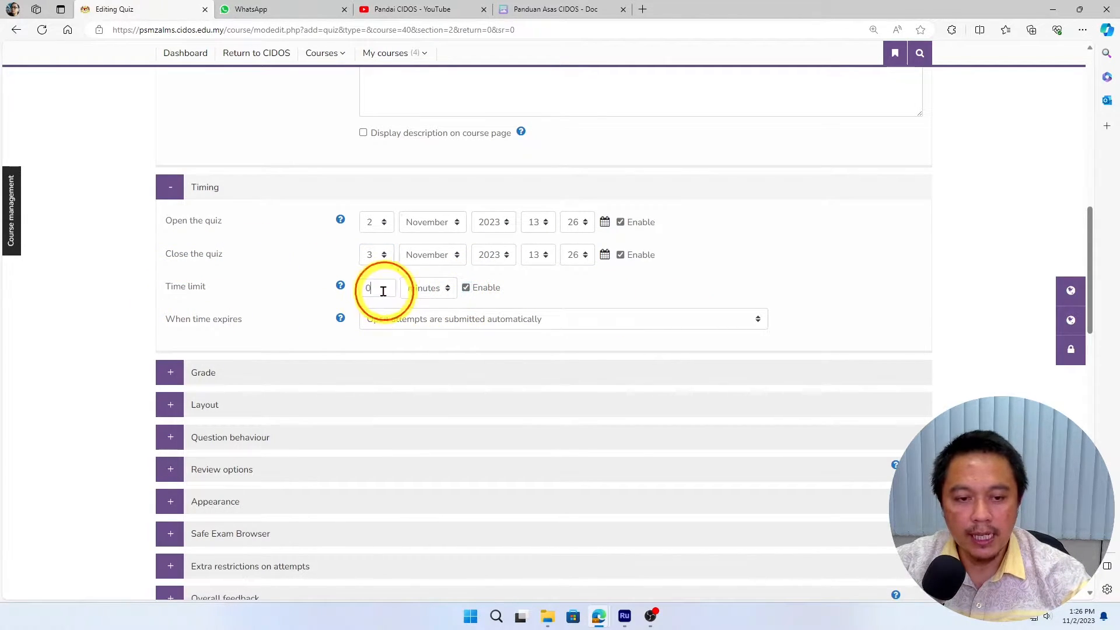
key(BackSpace)
text(10)
click(755, 260)
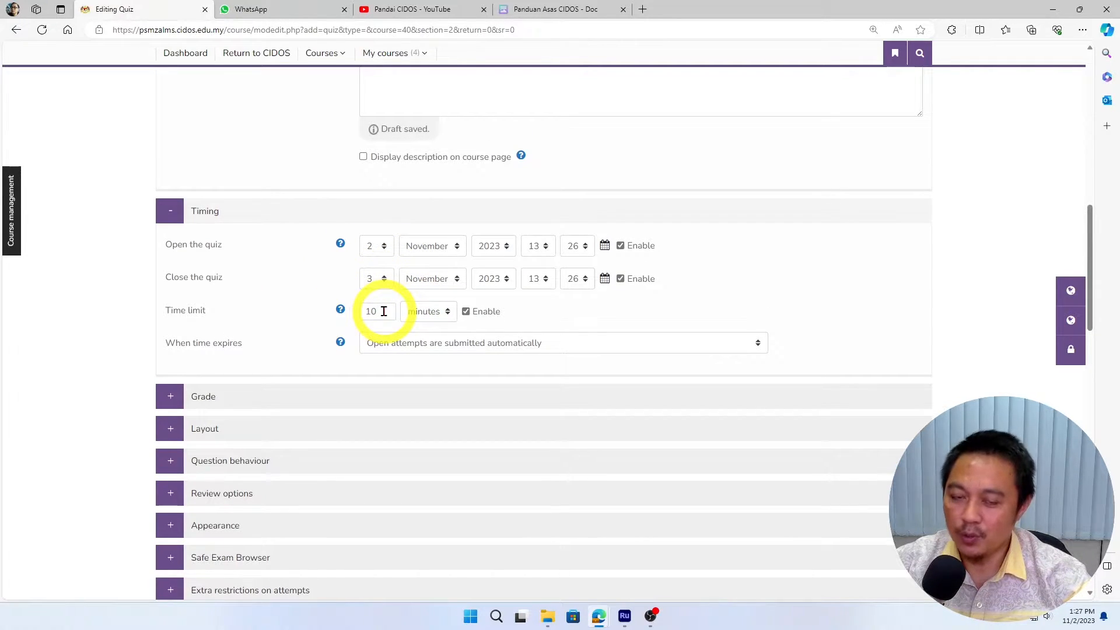
double_click(383, 311)
Try the automatic submission and grace period options for what happens when the quiz time expires
scroll(80, 252, down, 2)
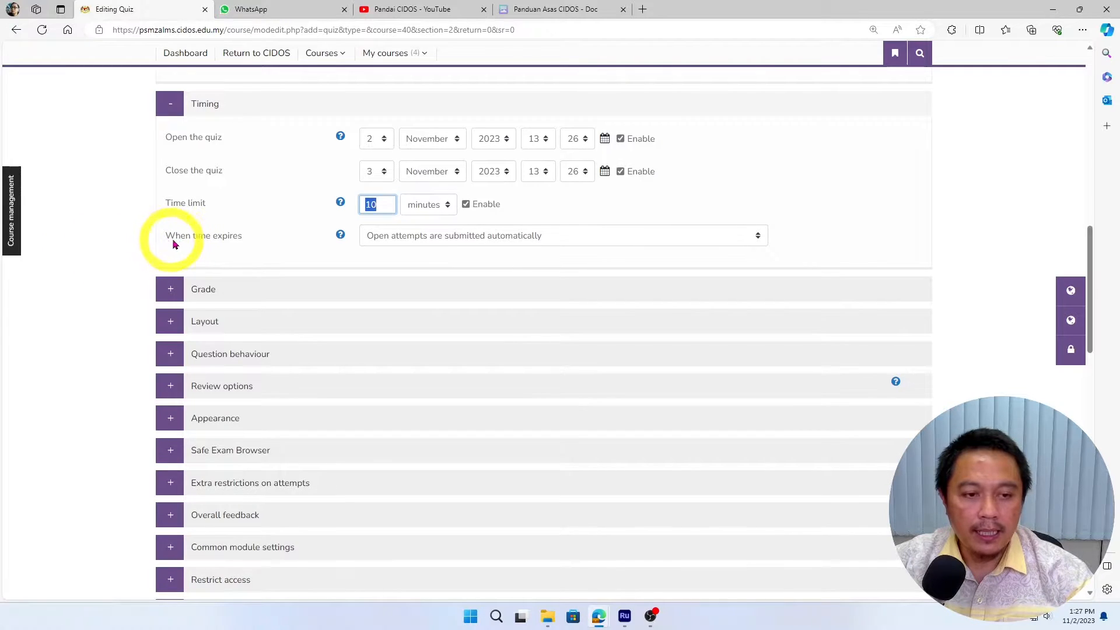
click(453, 237)
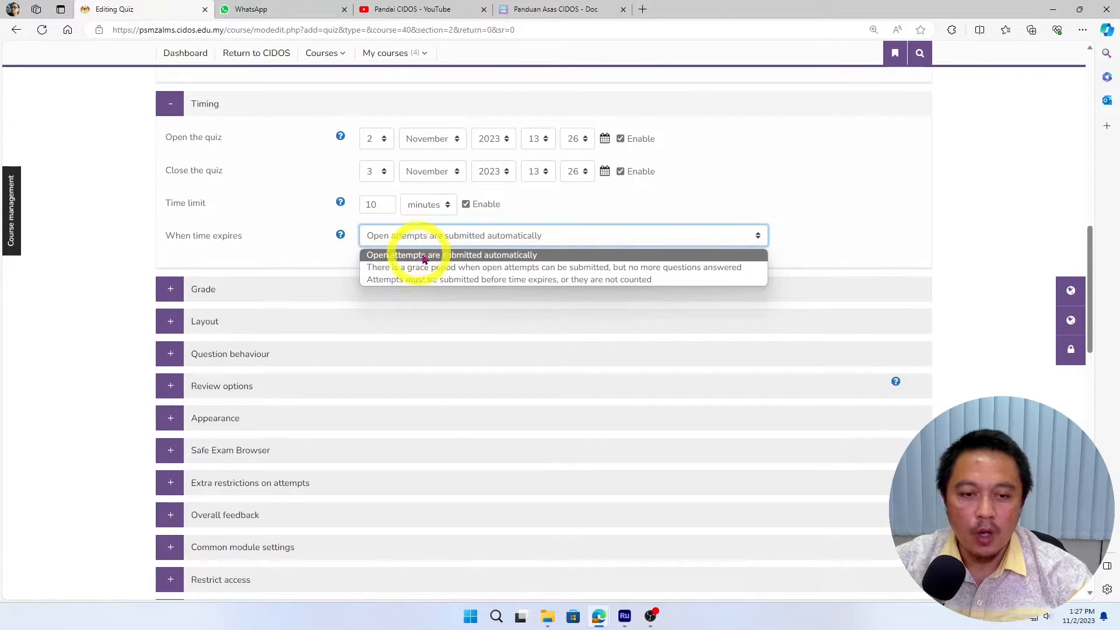
click(551, 256)
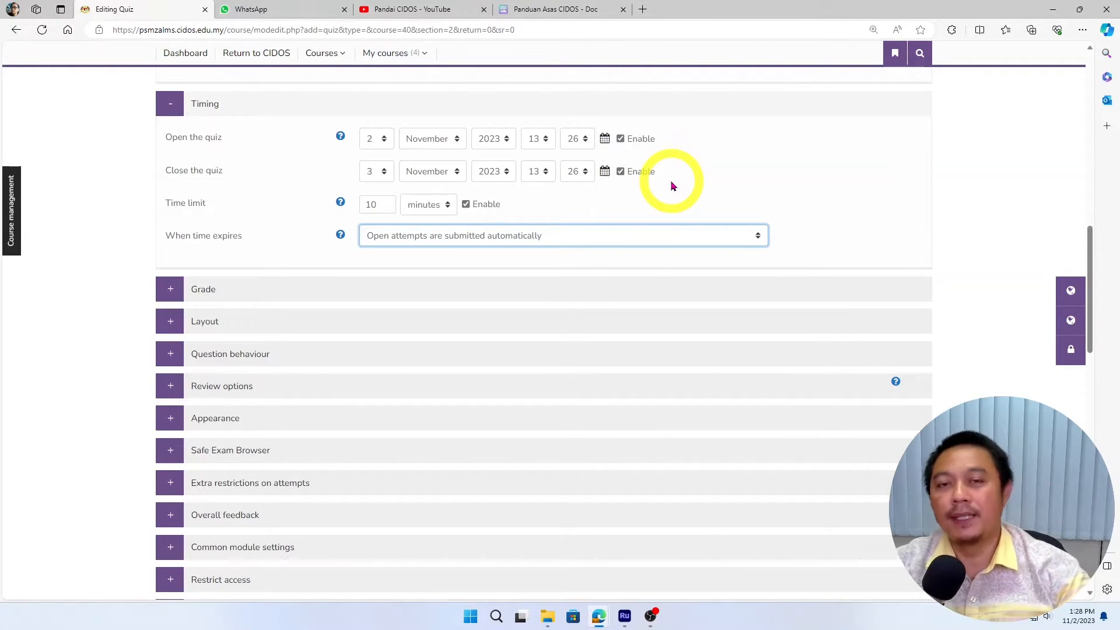
click(555, 237)
click(554, 265)
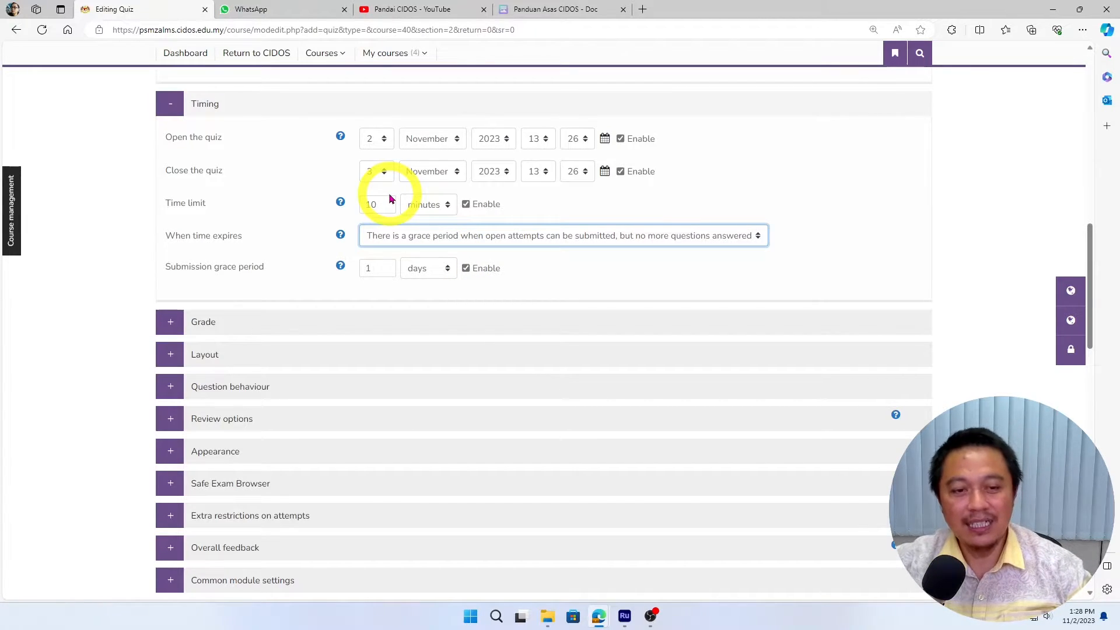
double_click(369, 270)
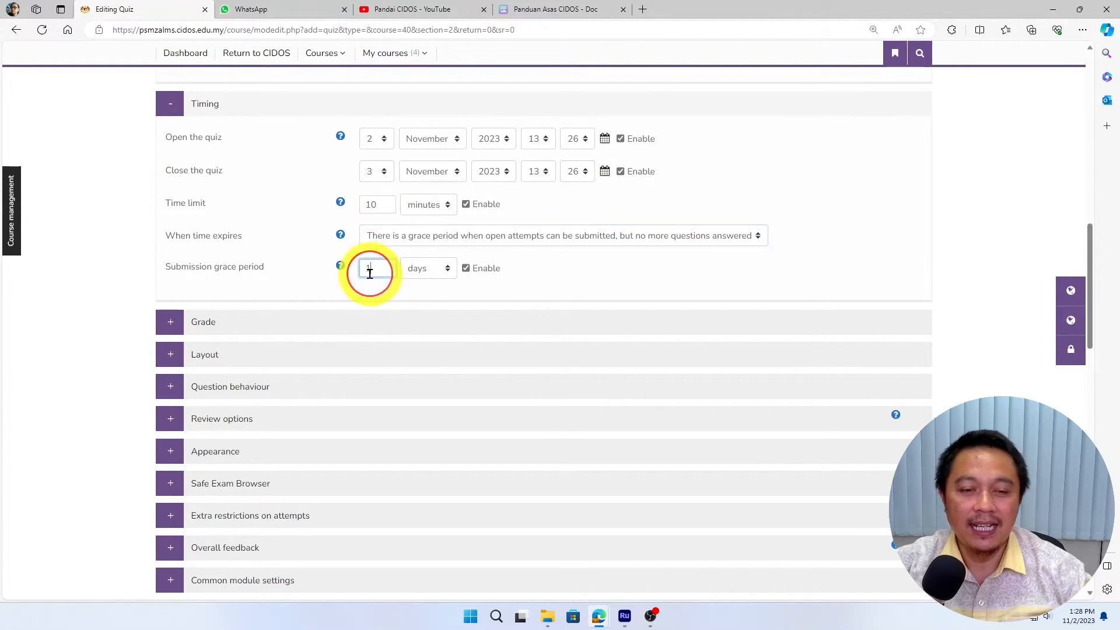
Set the time-expiry behaviour to "Attempts must be submitted before time expires, or they are not counted"
click(426, 243)
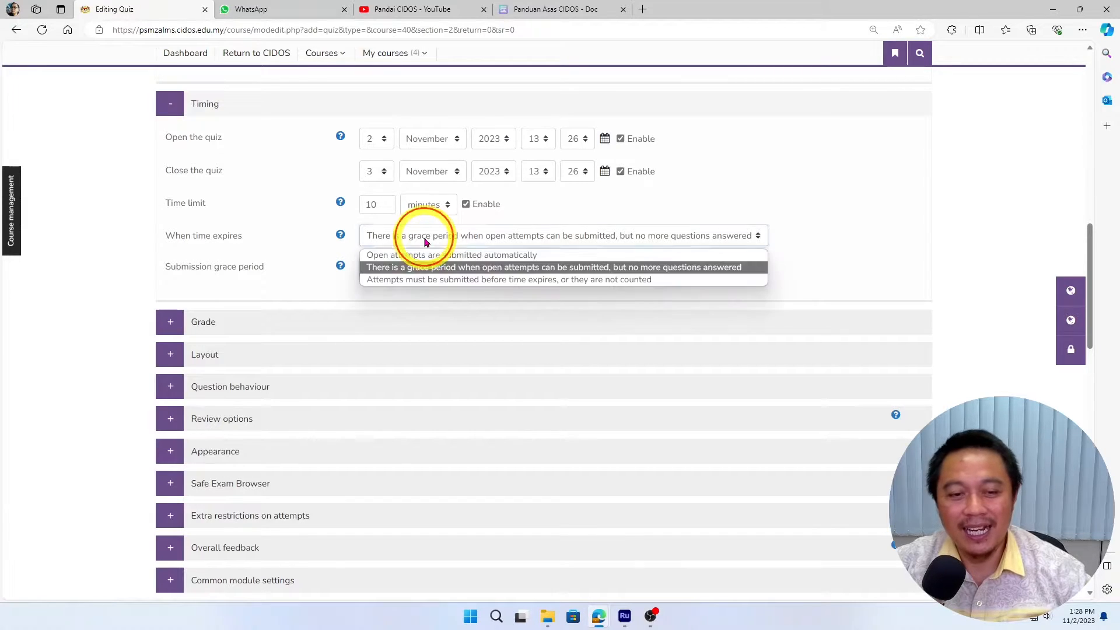
click(402, 279)
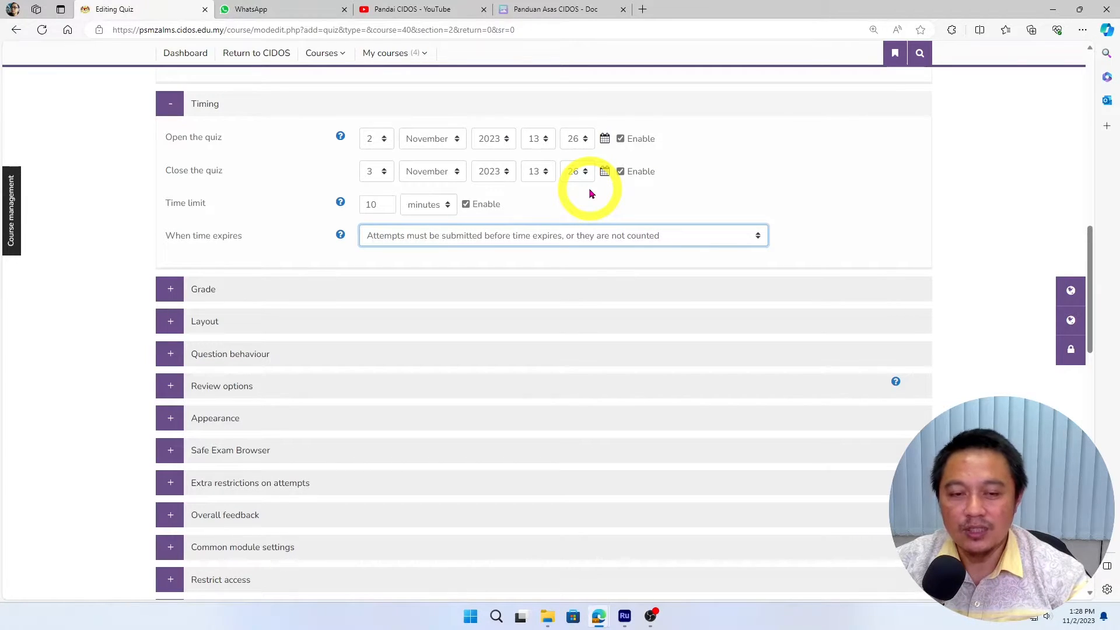
Expand the Grade settings and set the attempts allowed to 1
click(170, 289)
scroll(142, 287, down, 2)
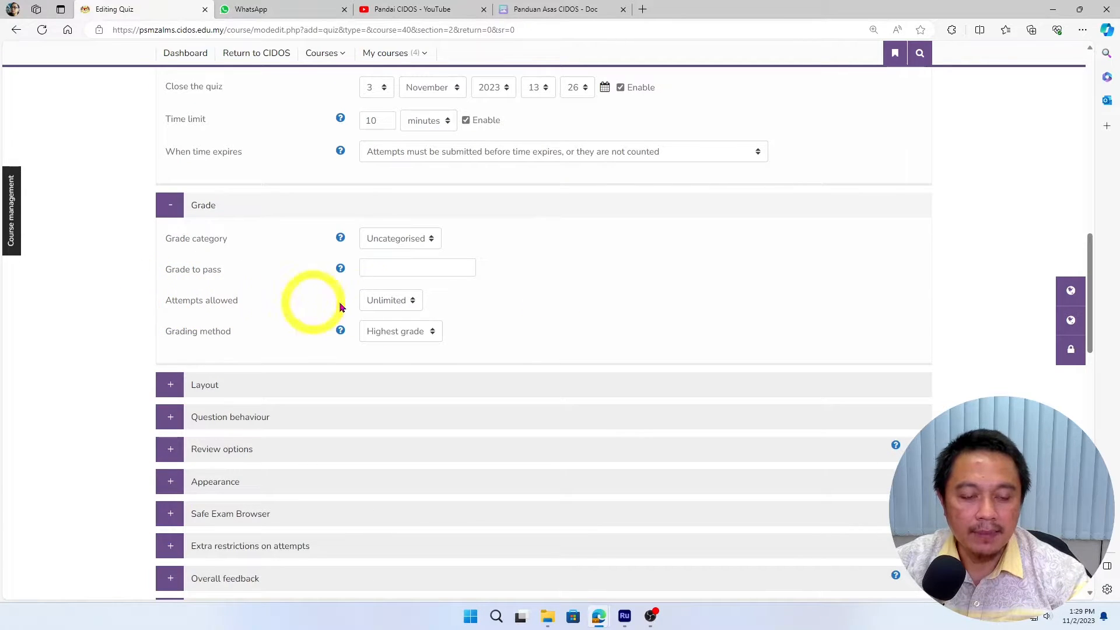
click(398, 300)
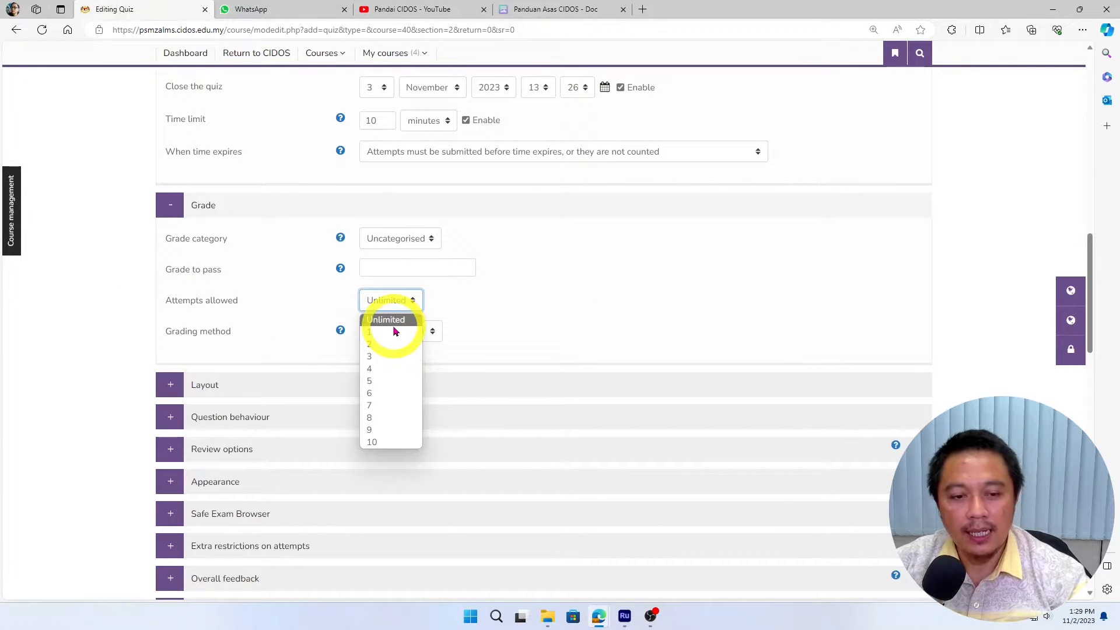
click(392, 300)
click(391, 300)
click(387, 331)
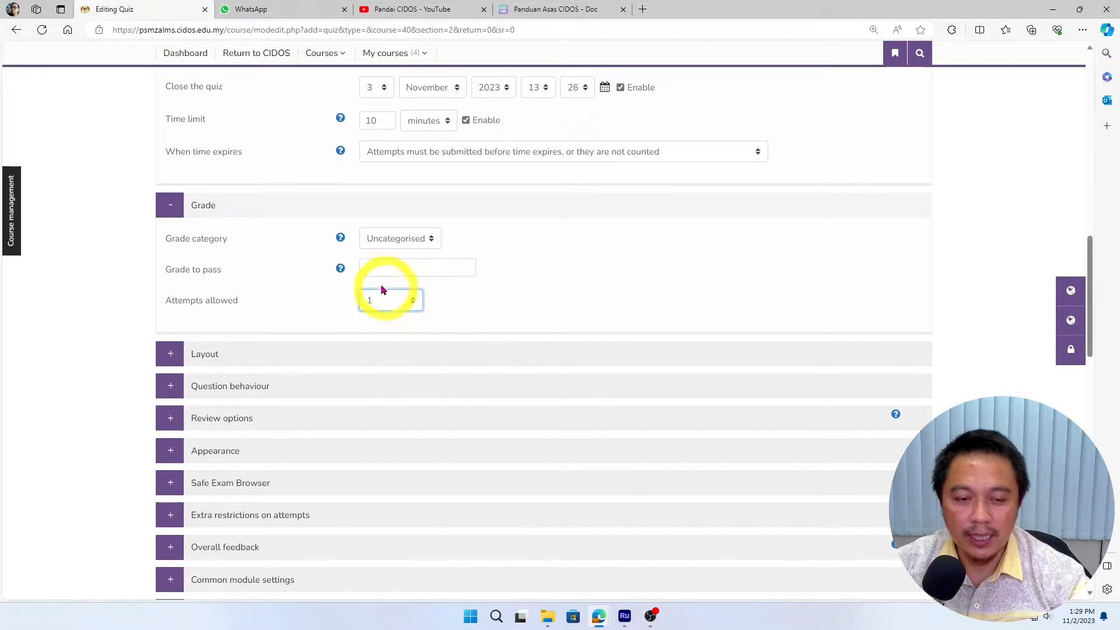
Switch the attempts allowed to Unlimited and back to 1
click(373, 300)
click(386, 315)
click(475, 300)
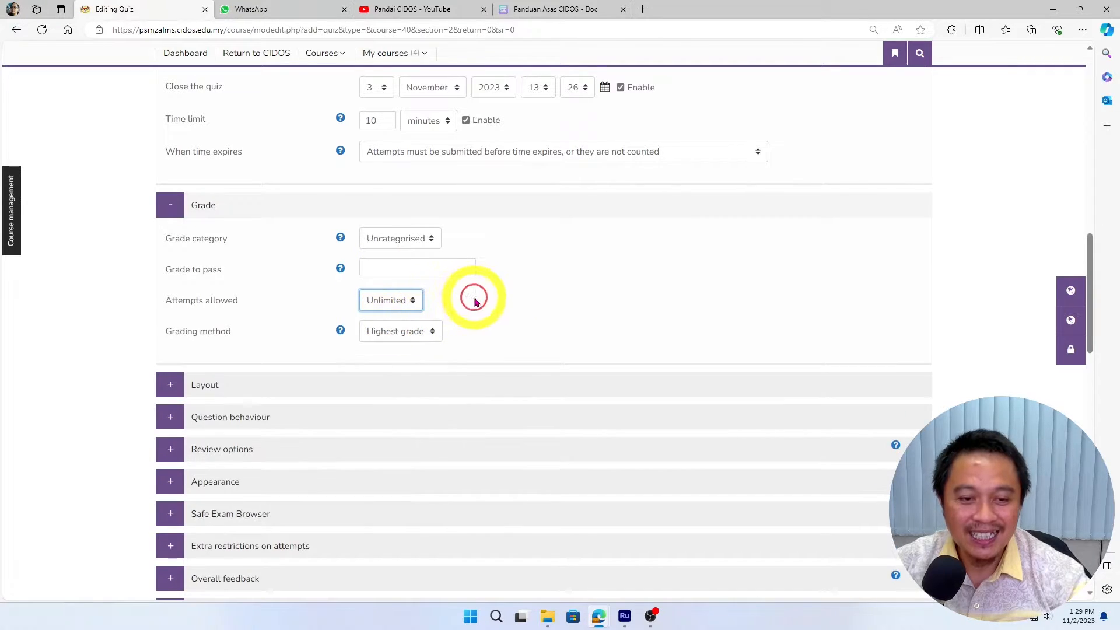
click(385, 300)
click(405, 325)
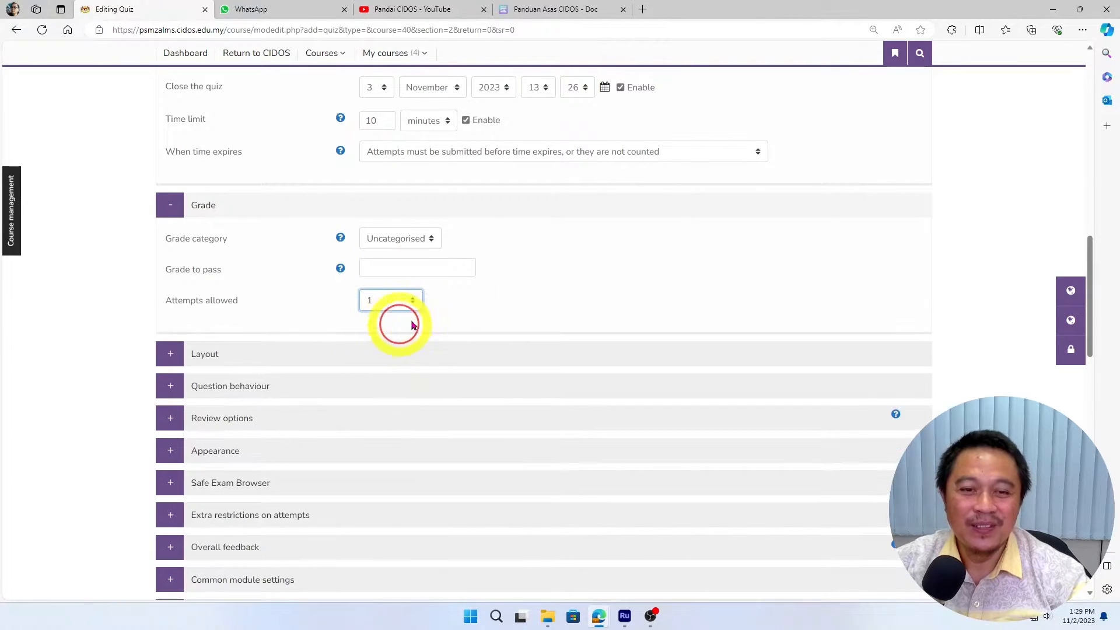
Try 3 allowed attempts, check the available grading methods, and return the attempts allowed to 1
click(386, 299)
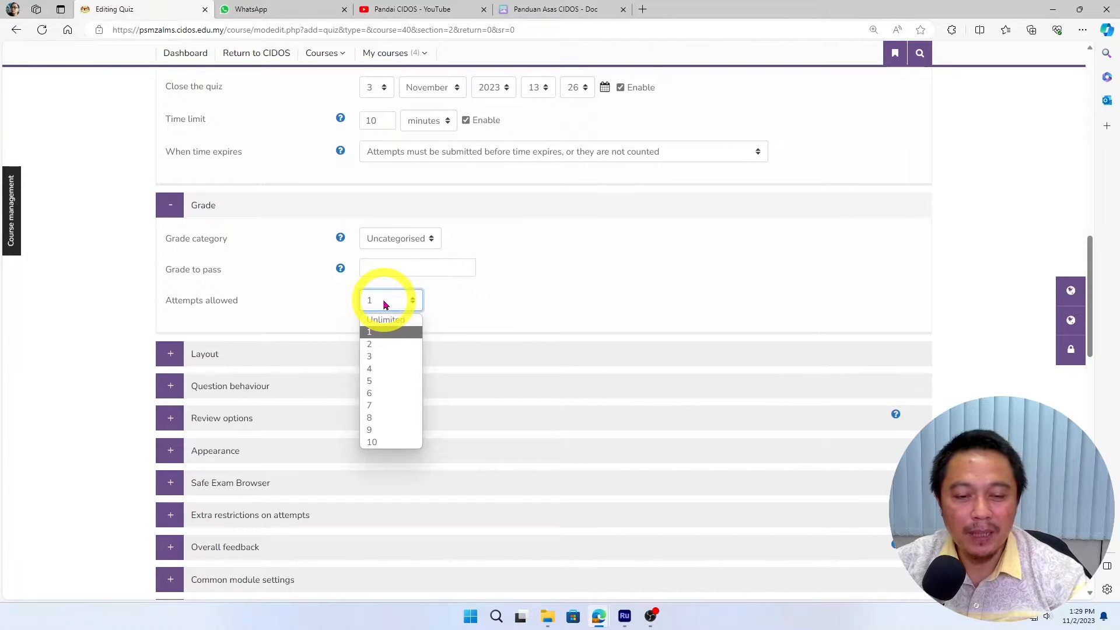
click(390, 354)
scroll(503, 271, down, 1)
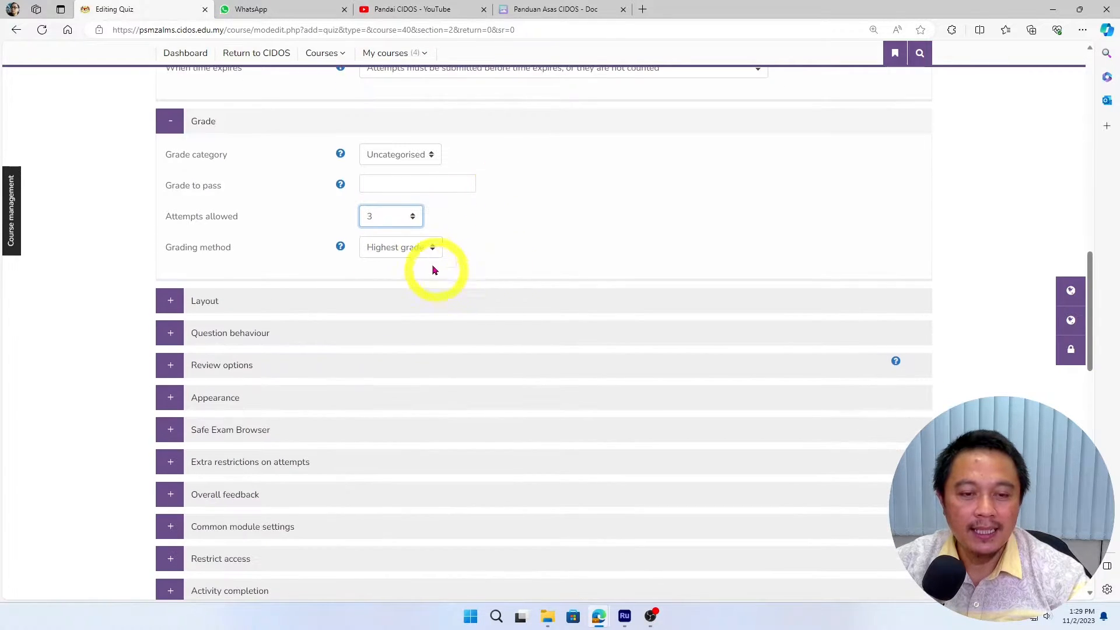
click(401, 248)
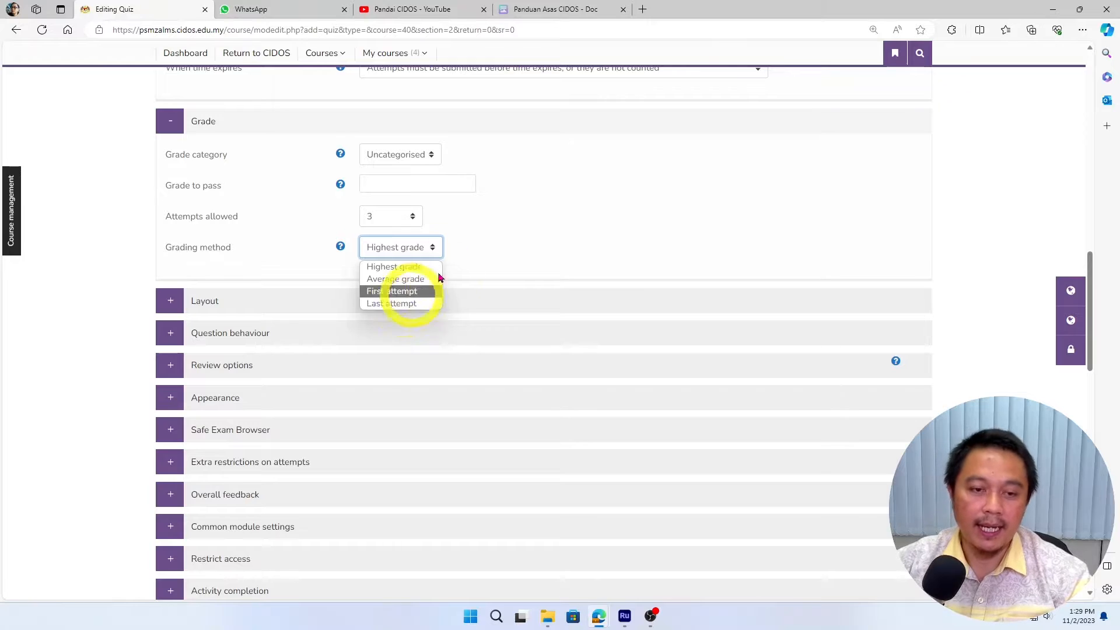
click(522, 216)
click(392, 218)
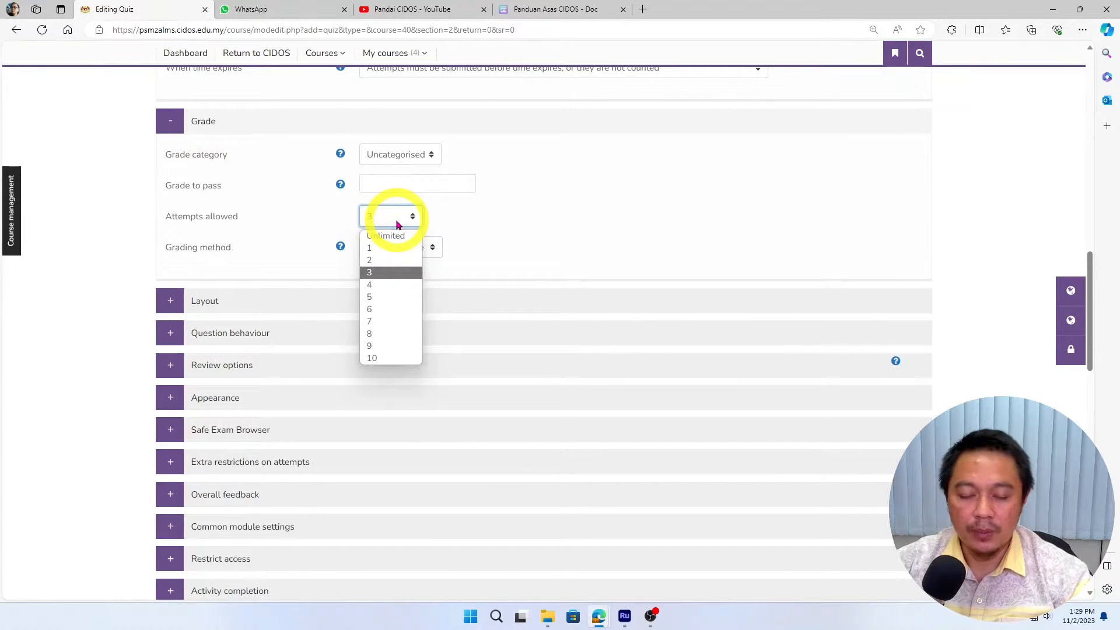
click(381, 249)
Expand the Layout settings including the extra options and set a new page for "Every question"
click(177, 267)
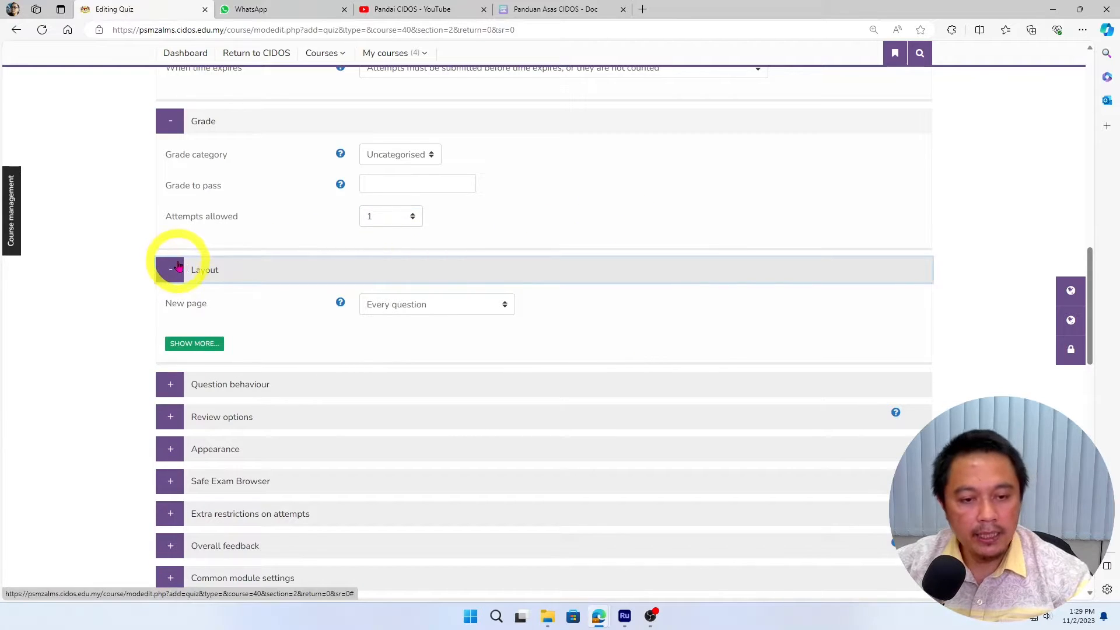
click(192, 343)
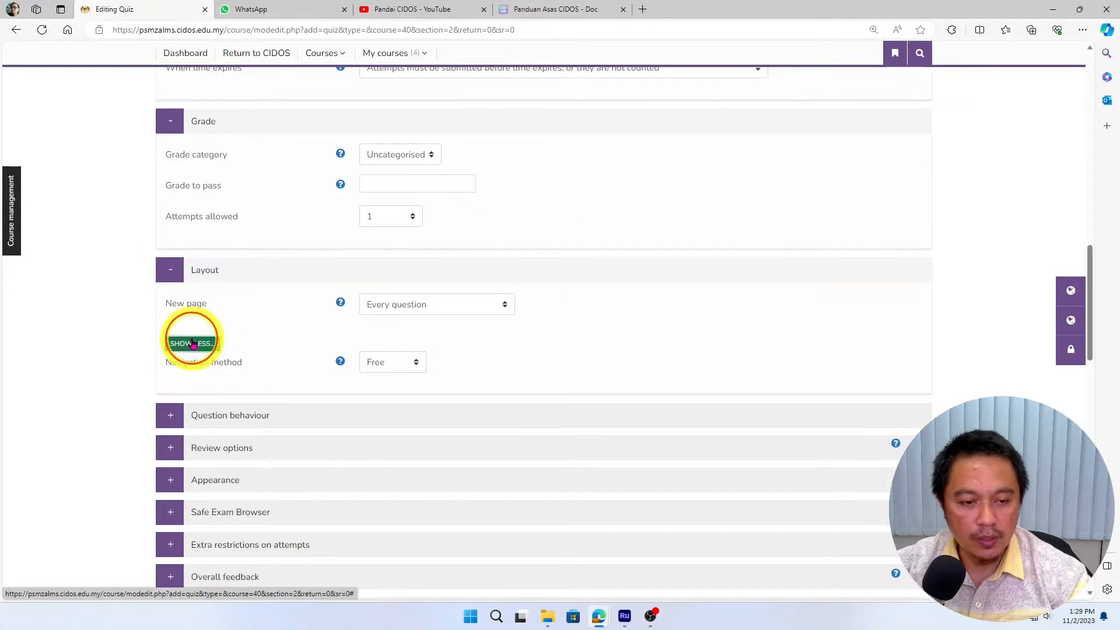
click(436, 304)
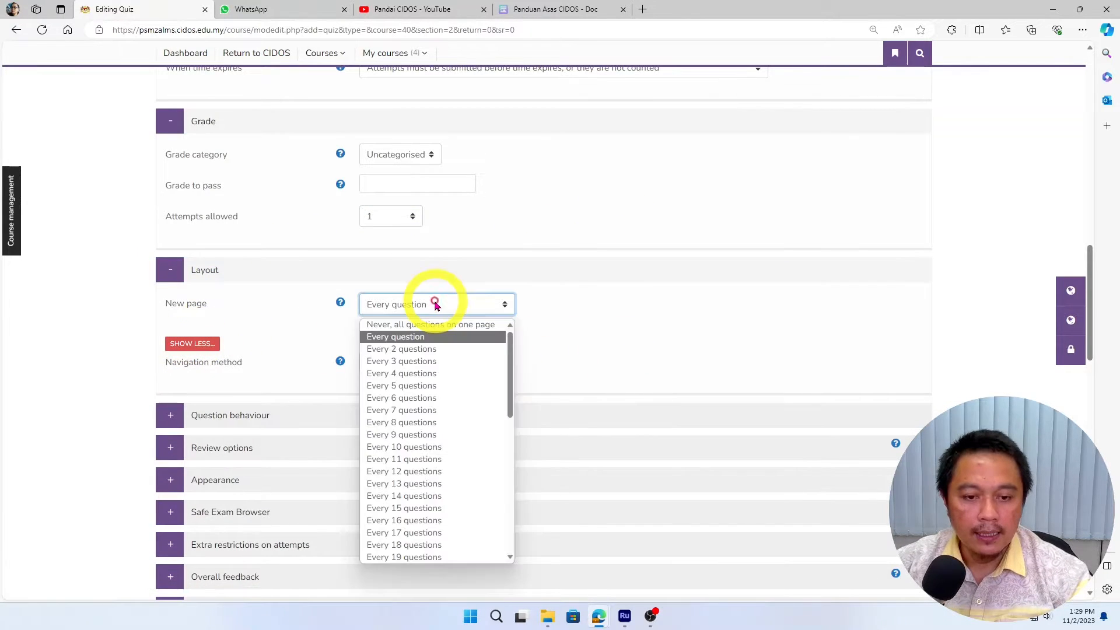
click(396, 338)
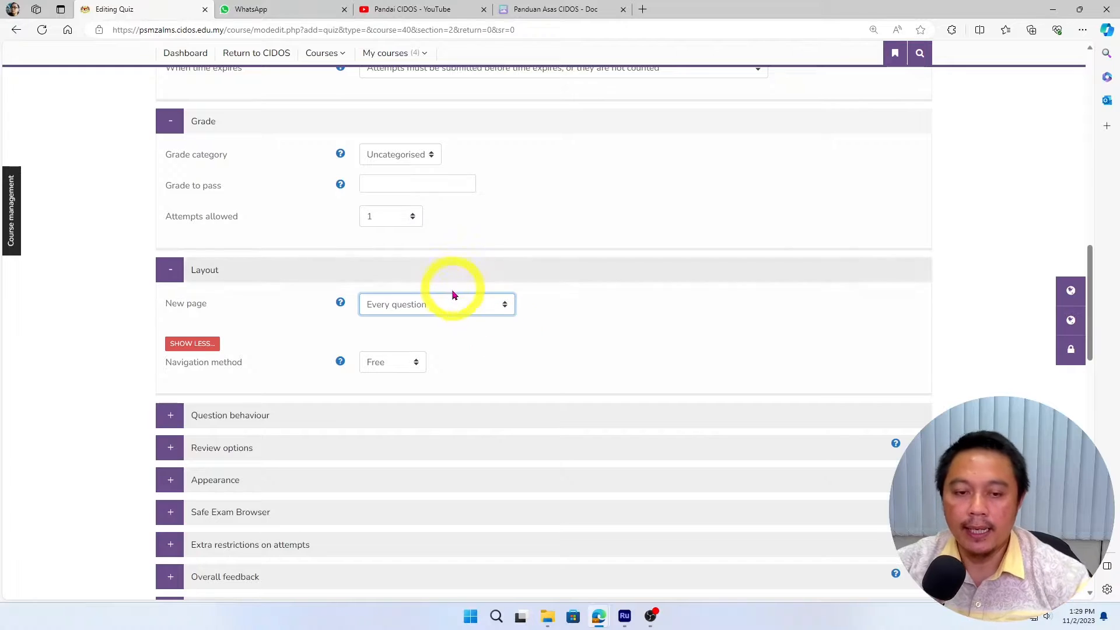
Try "Never, all questions on one page" and "Every 3 questions" for new pages, and return to "Every question"
click(455, 305)
click(461, 324)
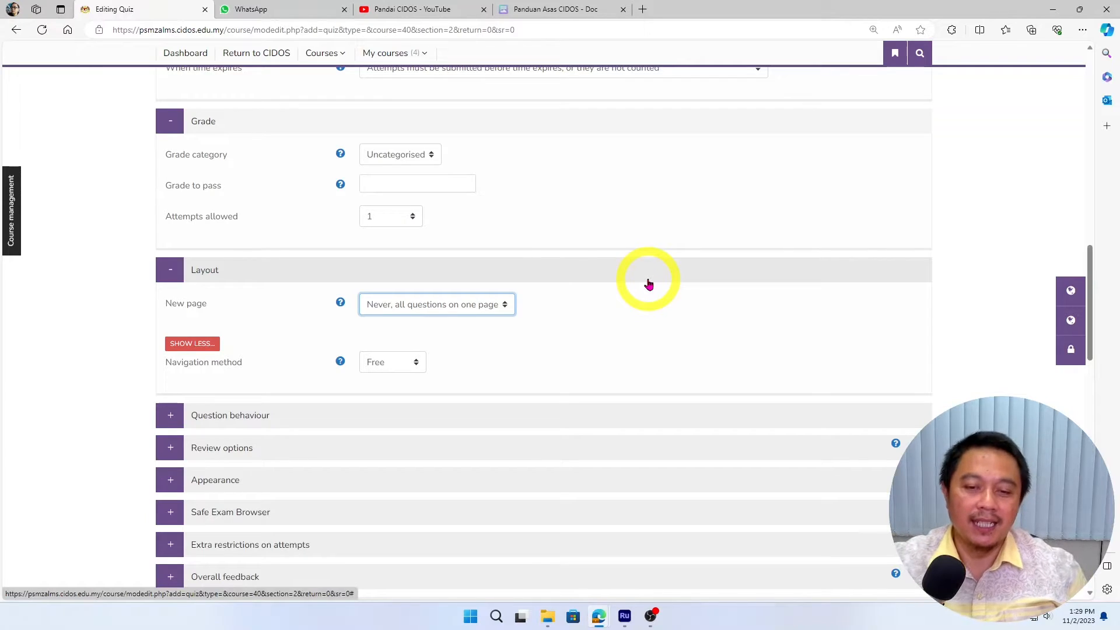
click(442, 306)
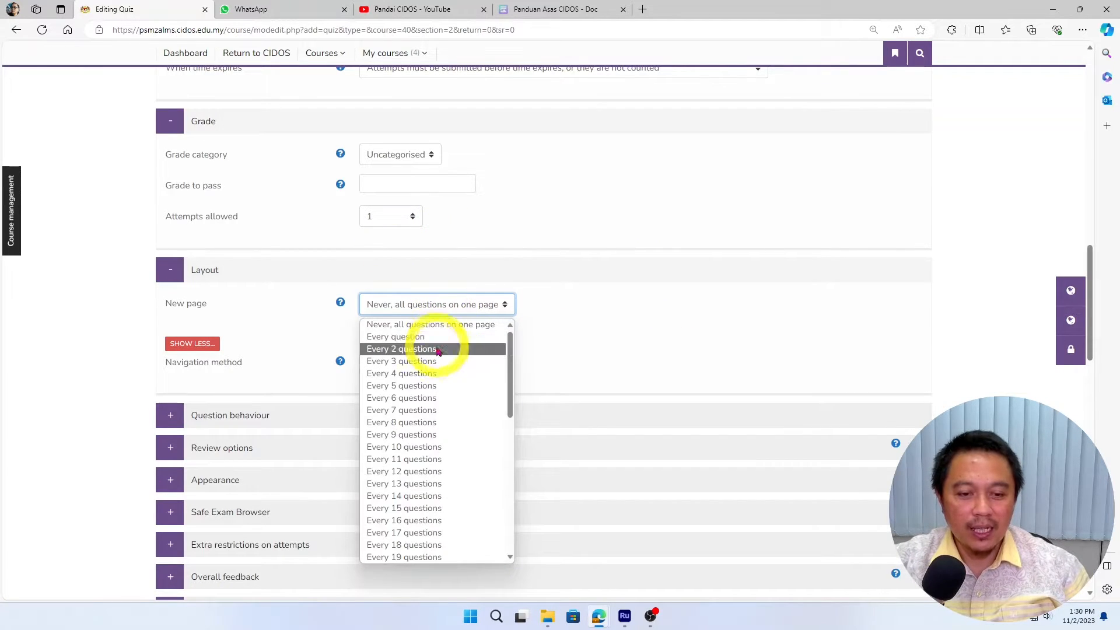
click(439, 349)
click(432, 304)
click(416, 362)
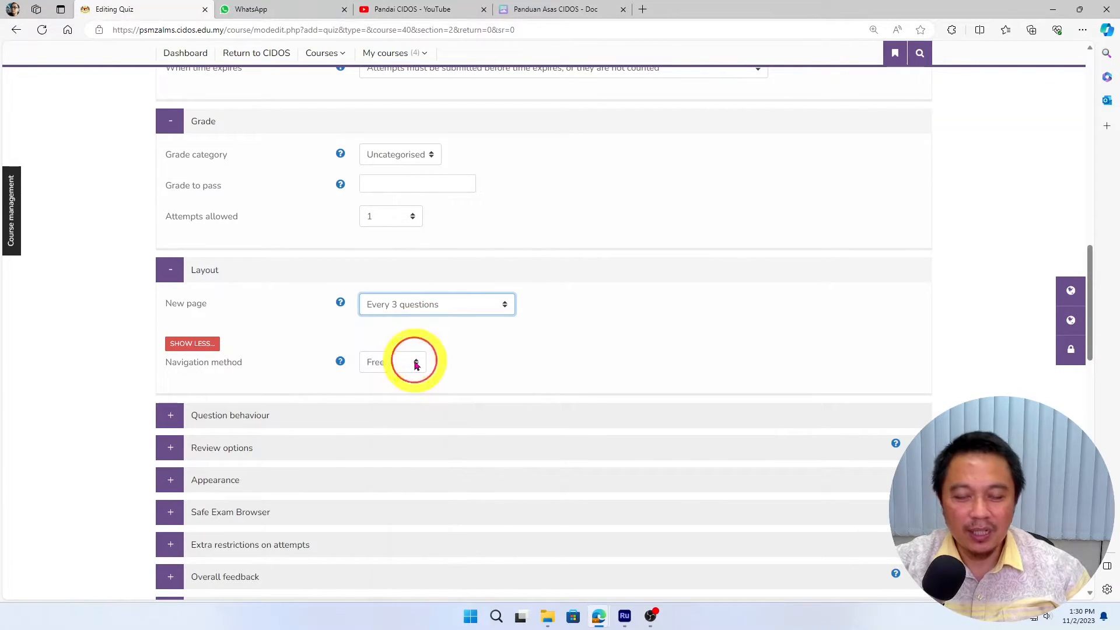
click(406, 303)
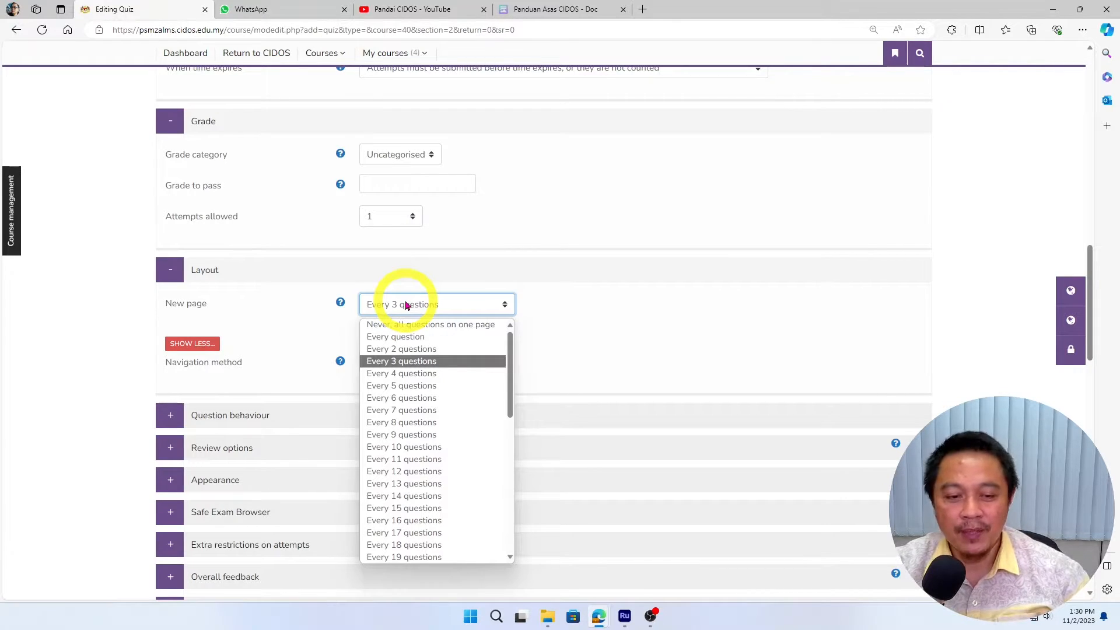
click(396, 336)
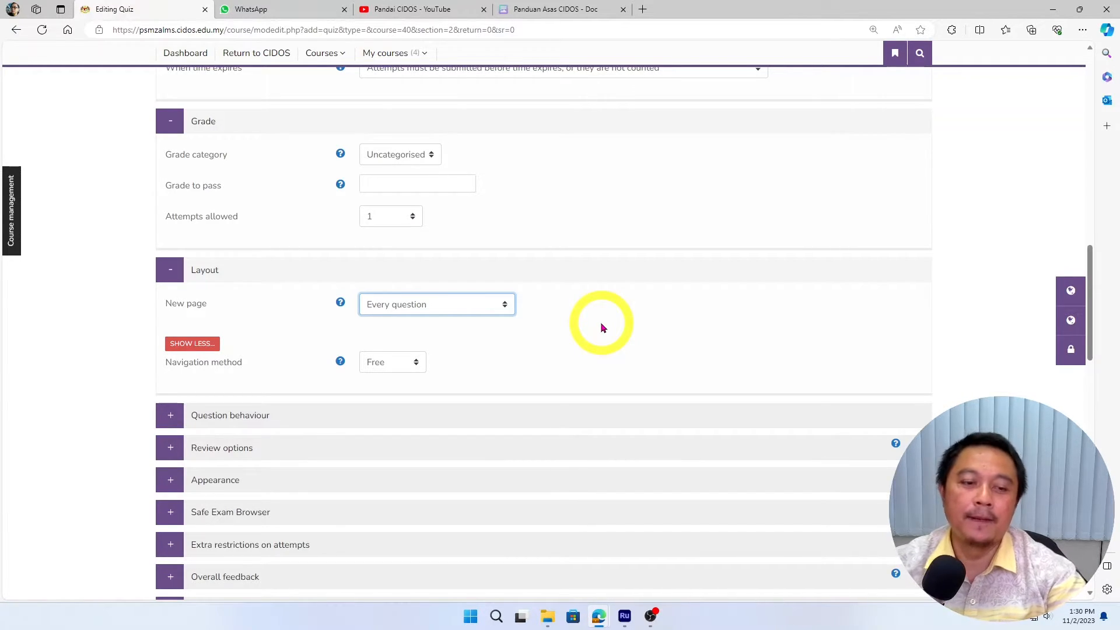
Compare the Sequential and Free navigation methods and set the quiz's navigation method to Sequential
click(391, 364)
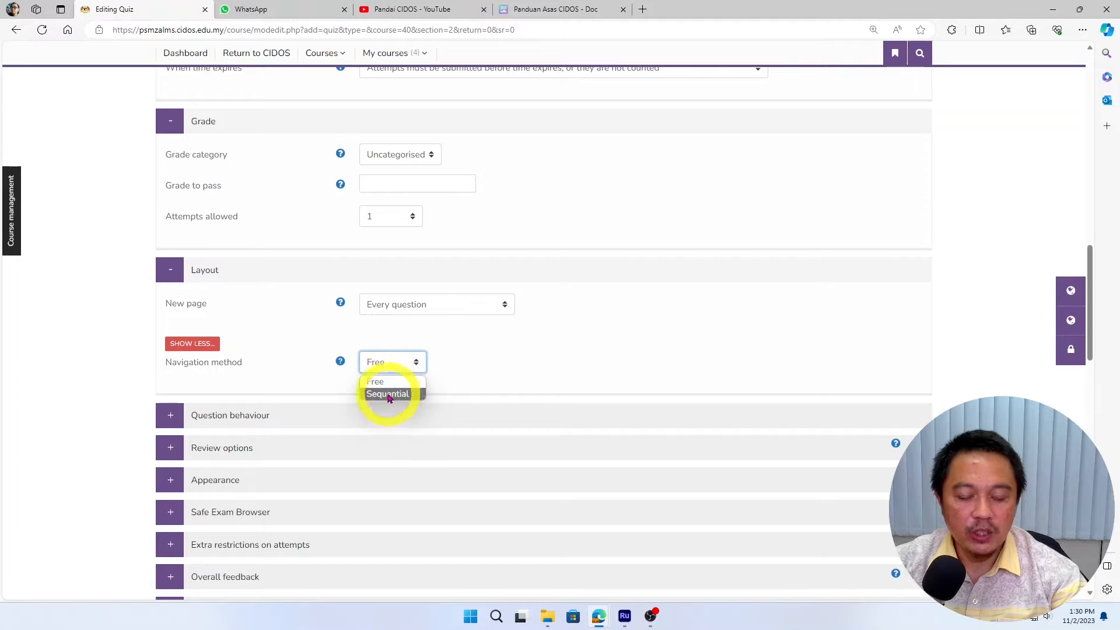
click(388, 395)
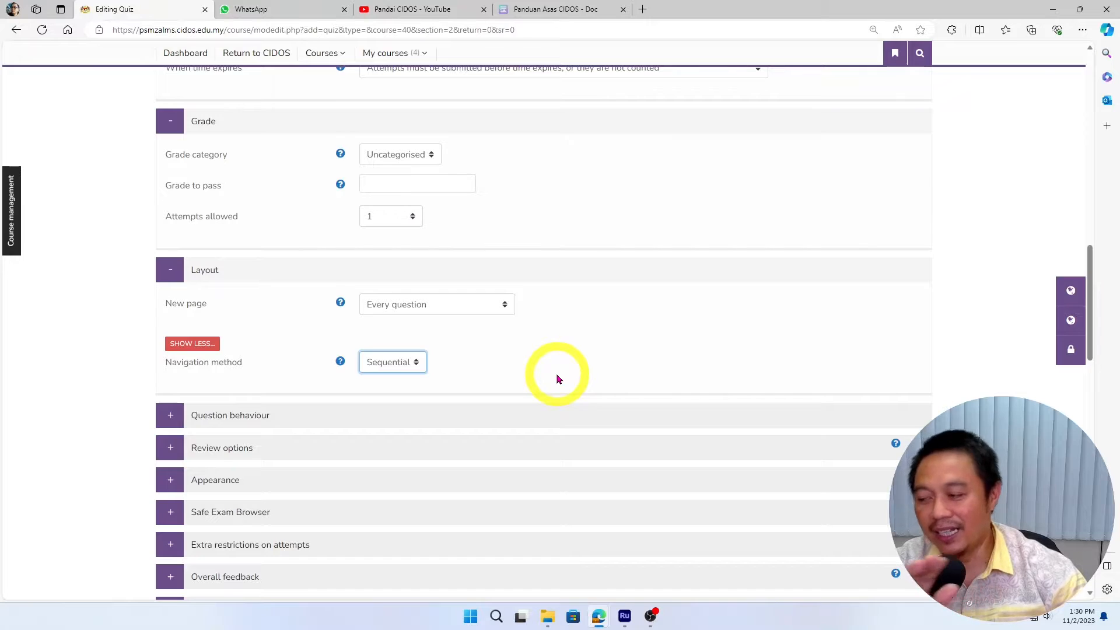
click(386, 362)
click(383, 380)
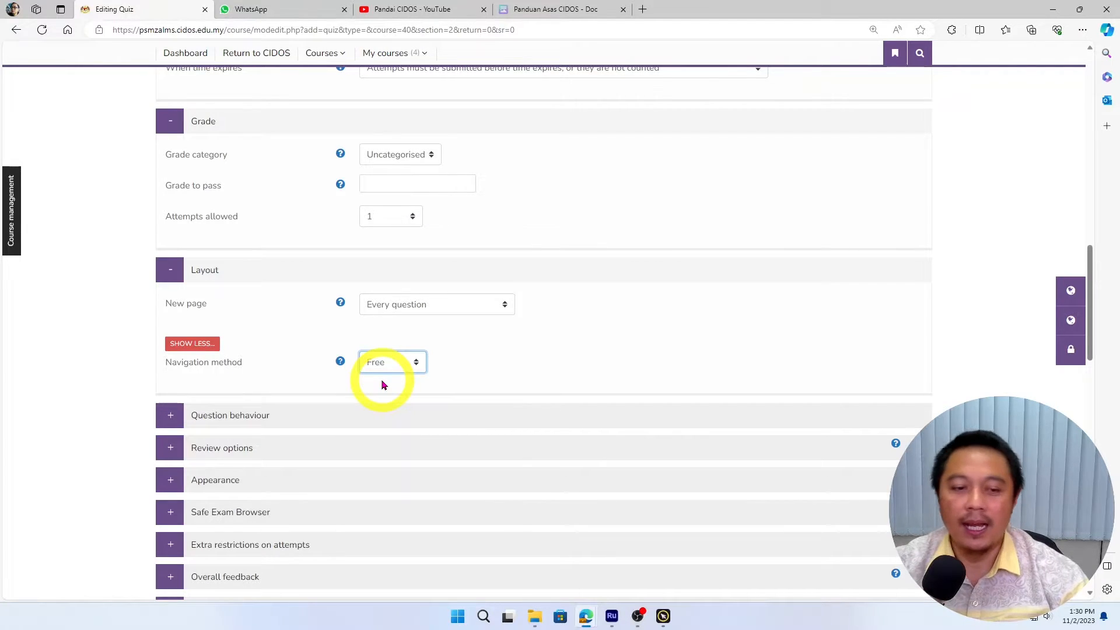
click(390, 372)
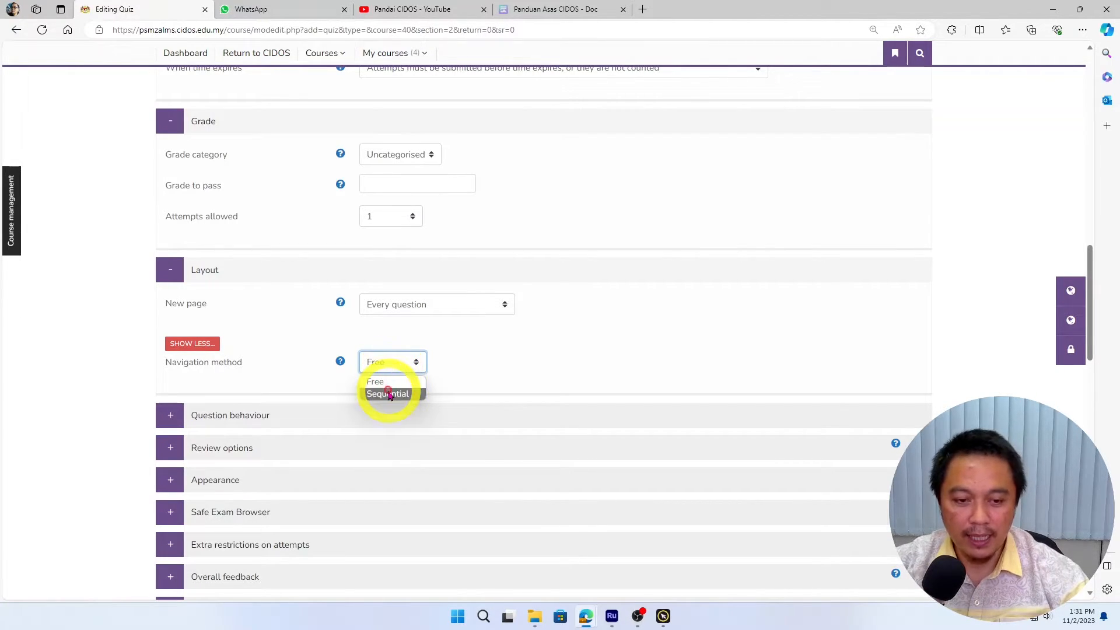
click(387, 390)
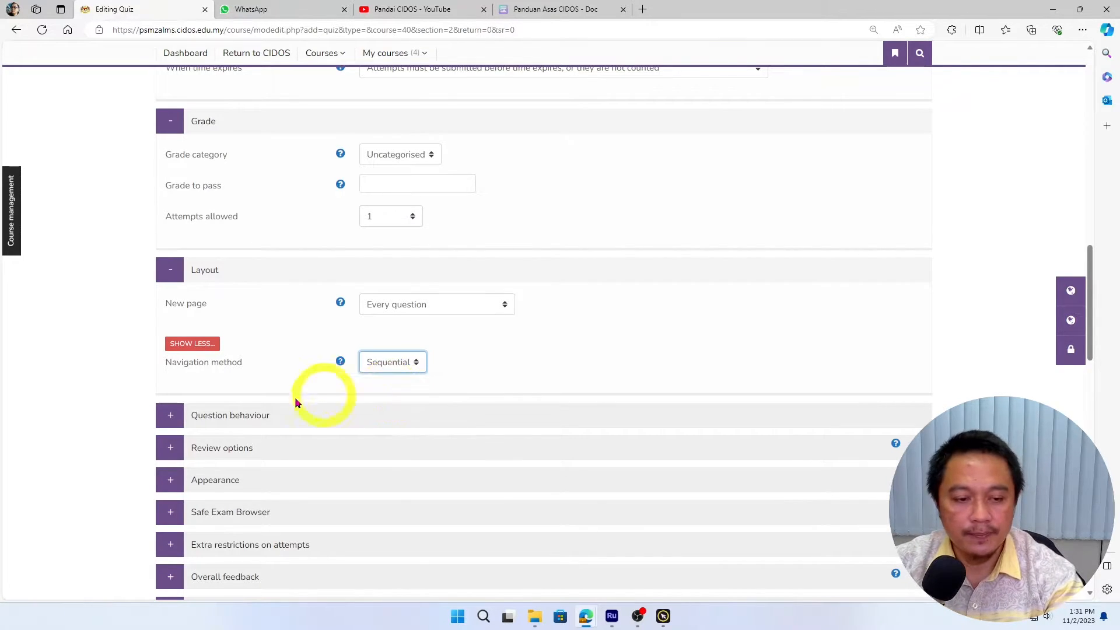
Expand the quiz's Question behaviour and Review options settings
scroll(300, 395, down, 3)
click(168, 247)
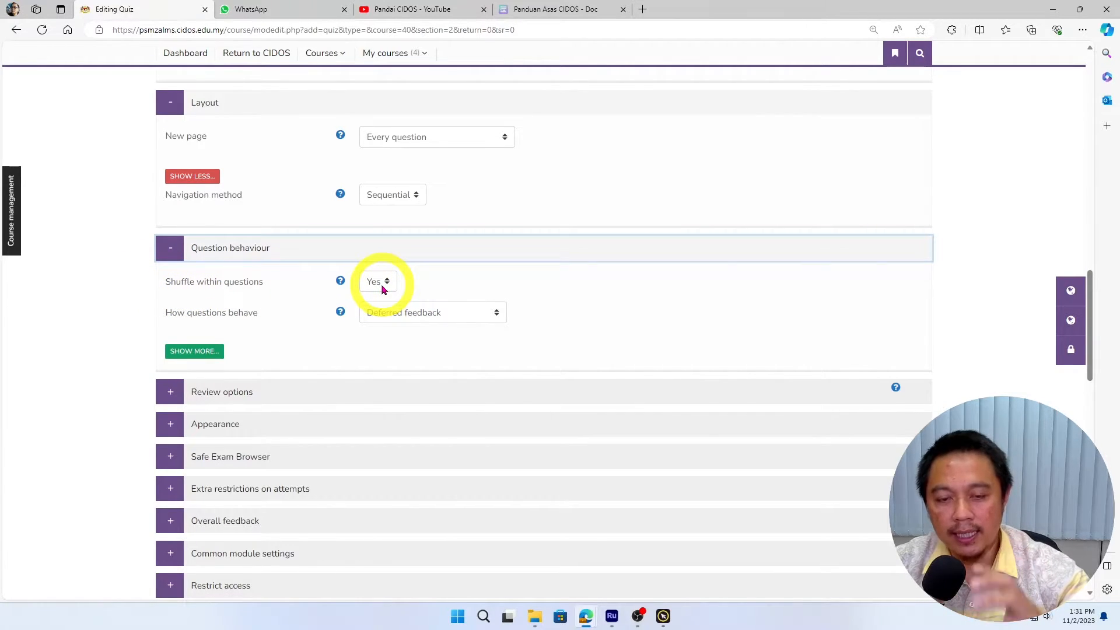
click(186, 395)
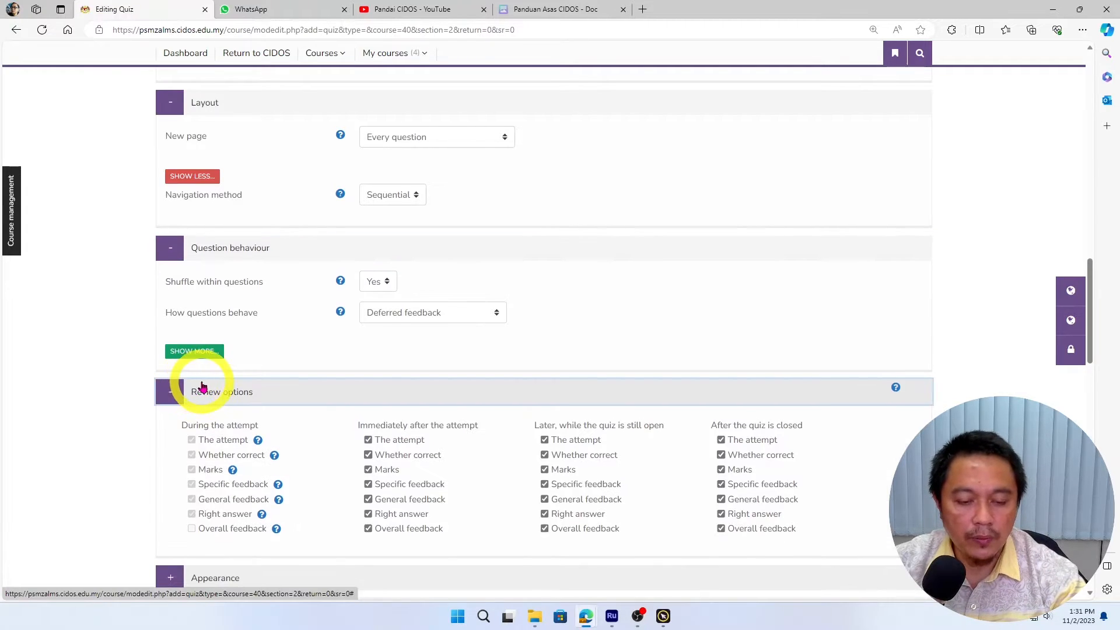
scroll(198, 379, down, 1)
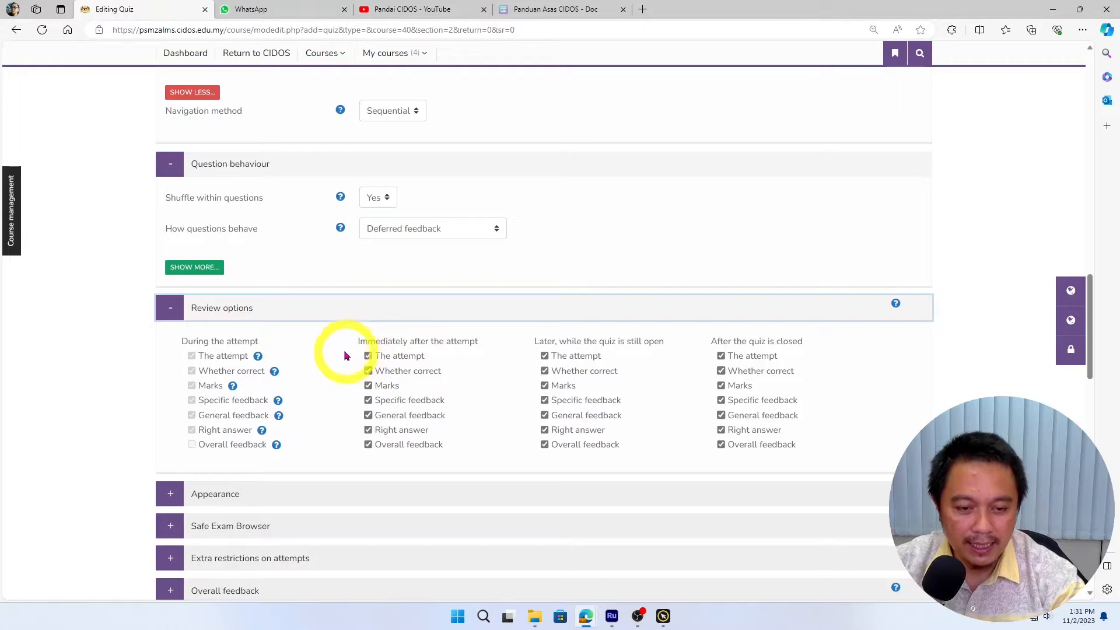
Disable Whether correct and Right answer for review immediately after the attempt and later while the quiz is still open, keeping Marks enabled
click(368, 371)
click(368, 386)
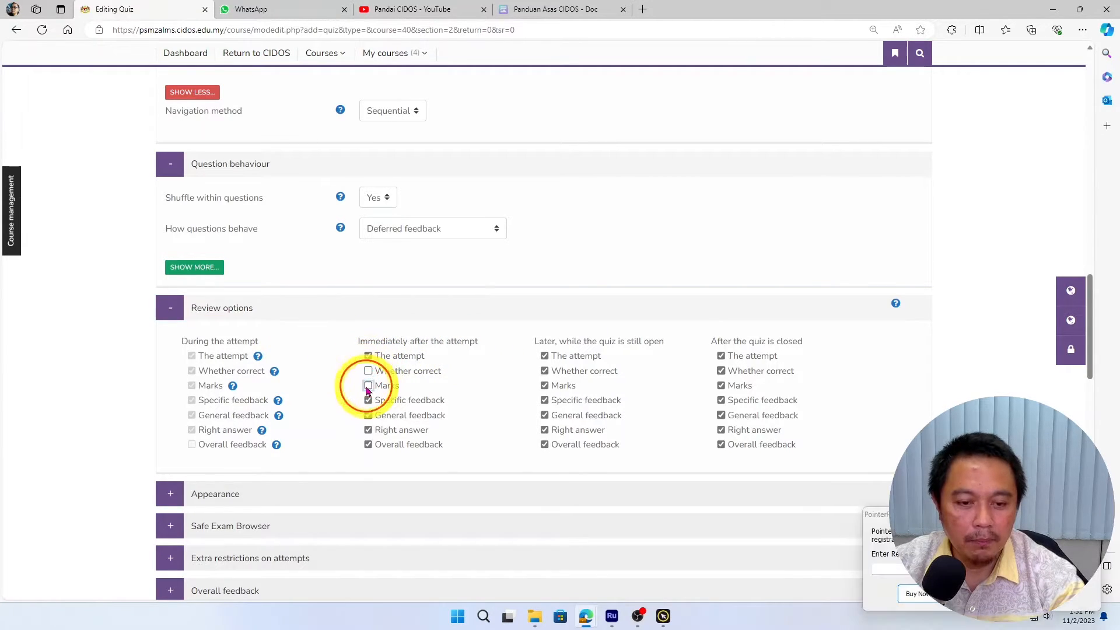
click(368, 430)
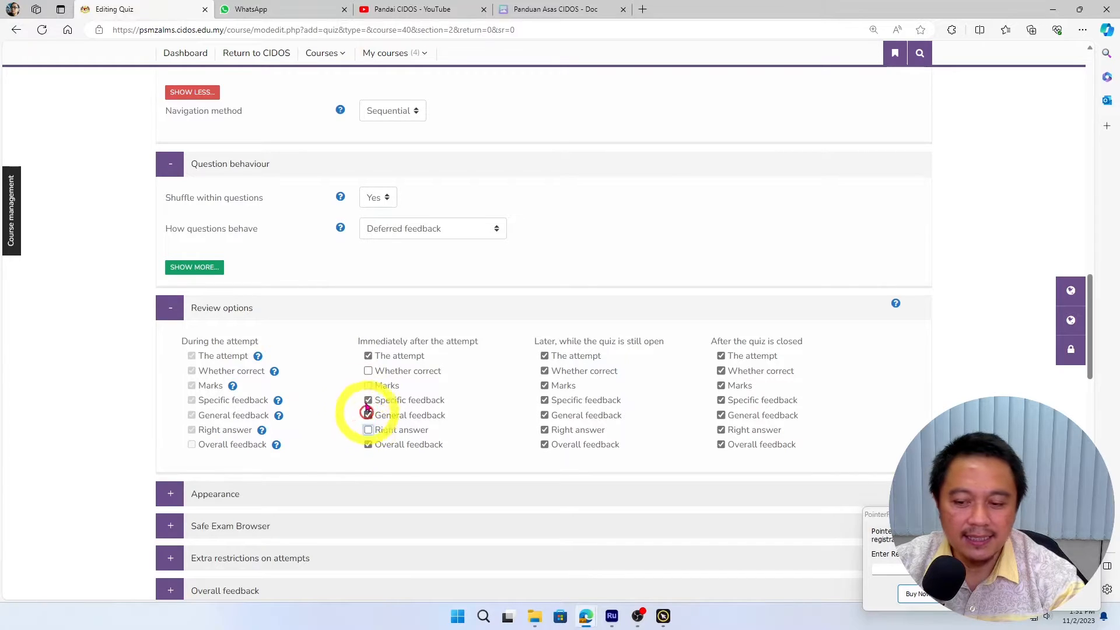
click(992, 593)
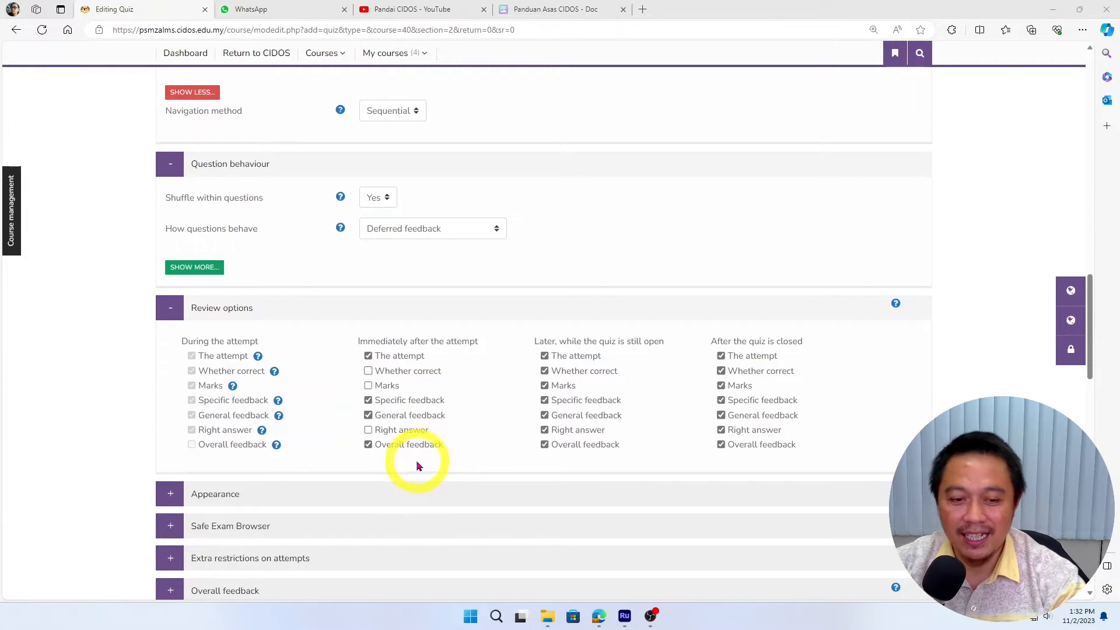
click(368, 387)
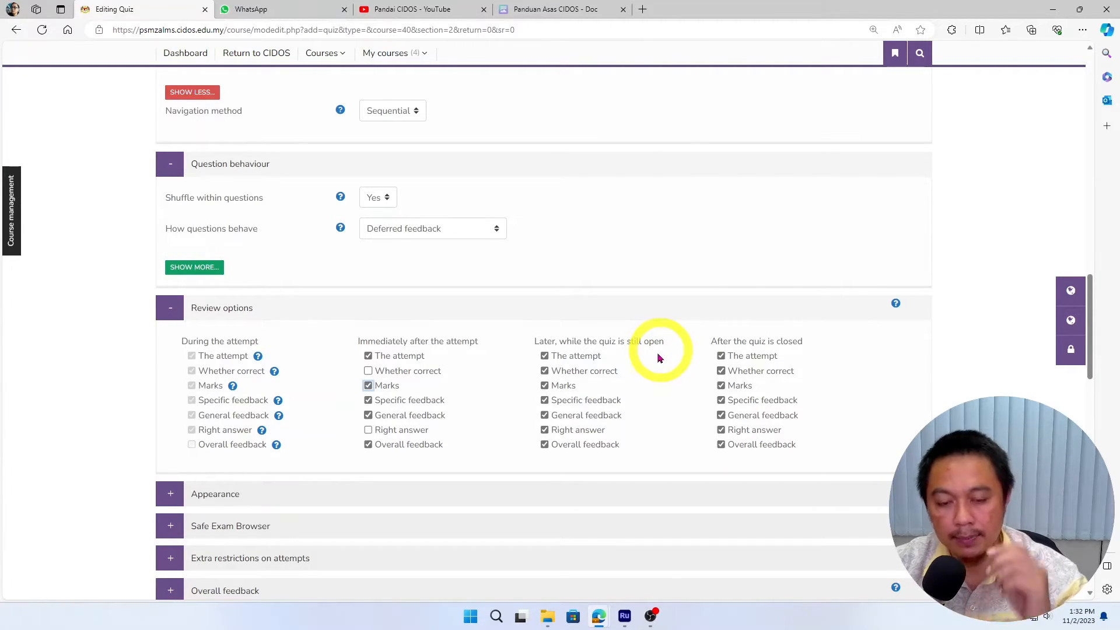
click(544, 371)
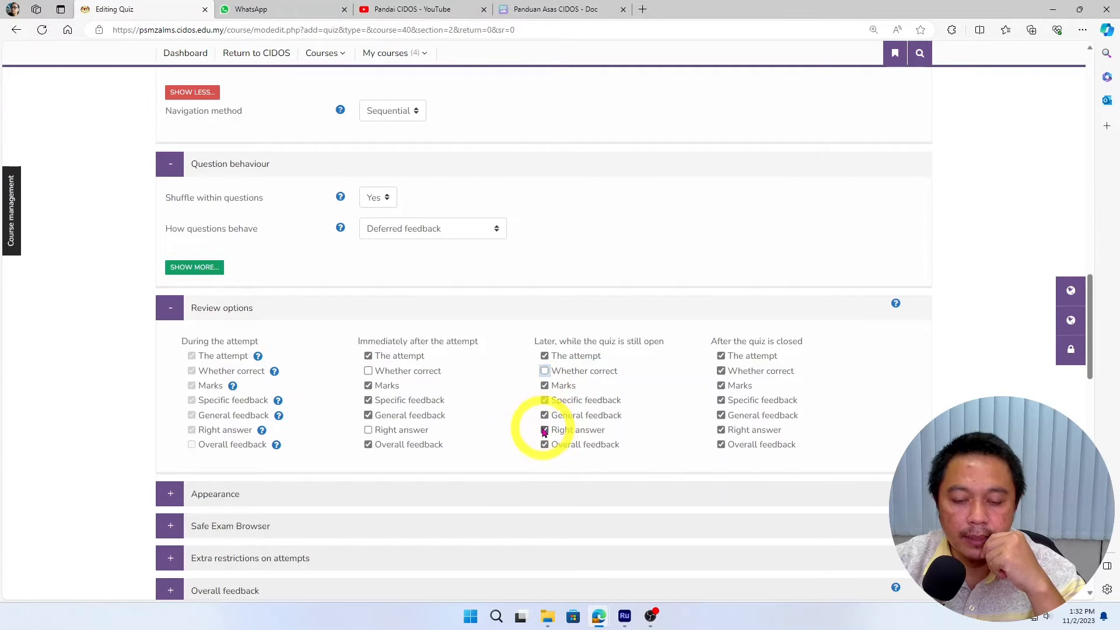
click(545, 430)
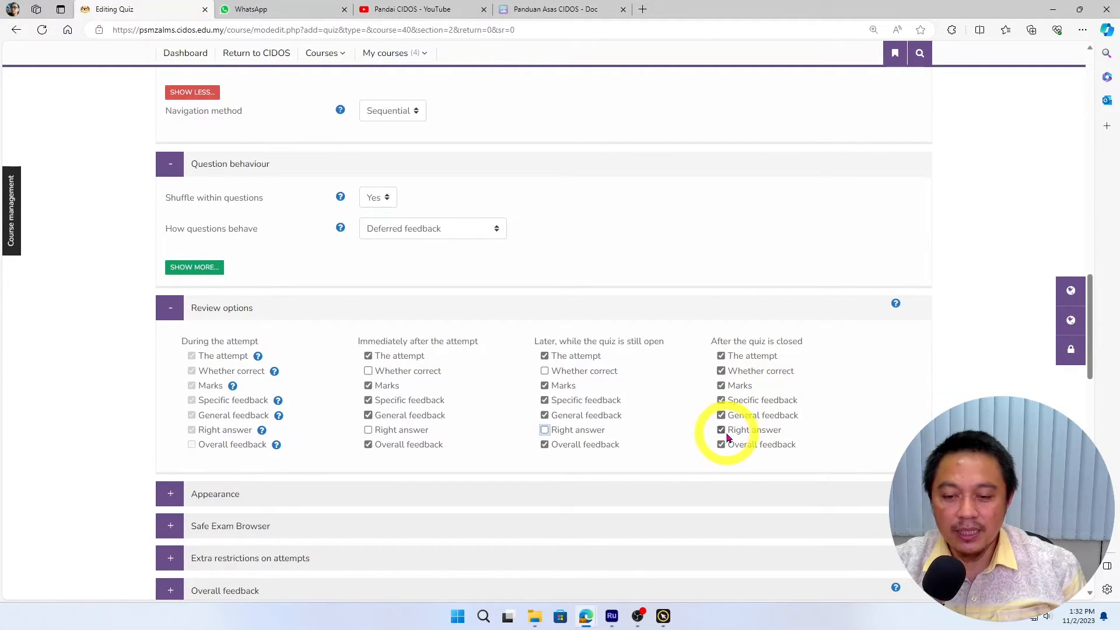
Expand and review the Appearance and Extra restrictions on attempts settings
click(193, 493)
scroll(195, 408, down, 4)
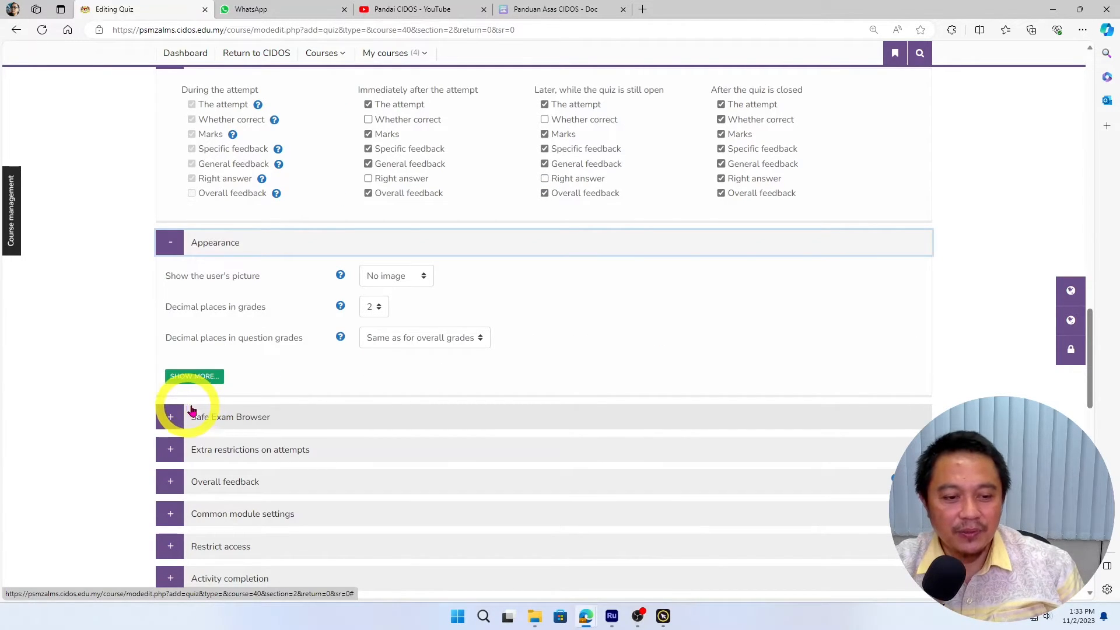
scroll(180, 282, down, 3)
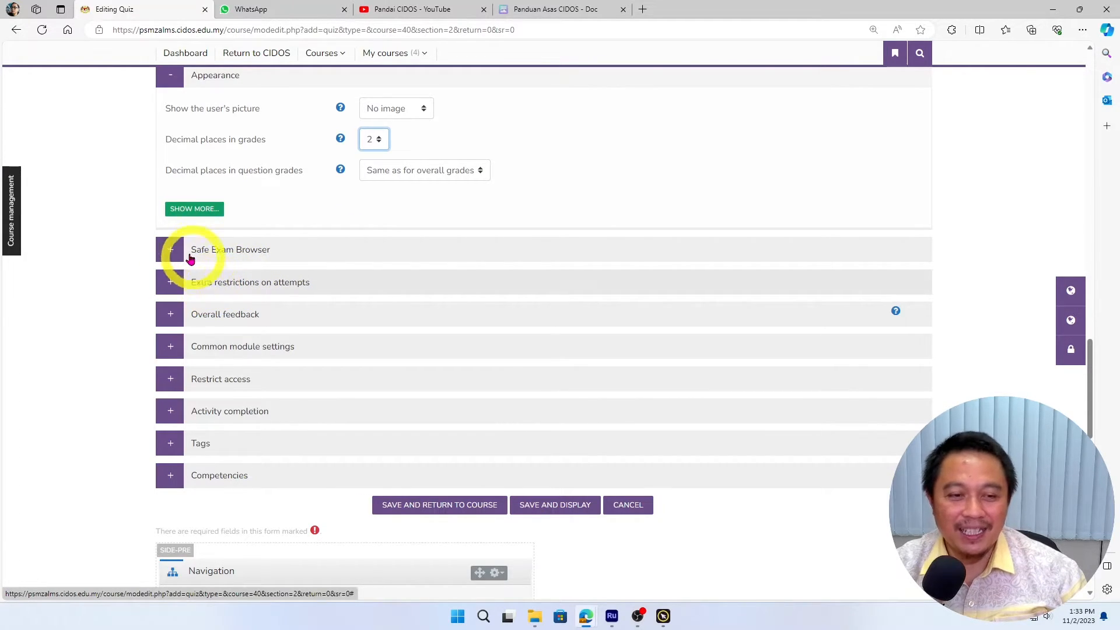
click(176, 286)
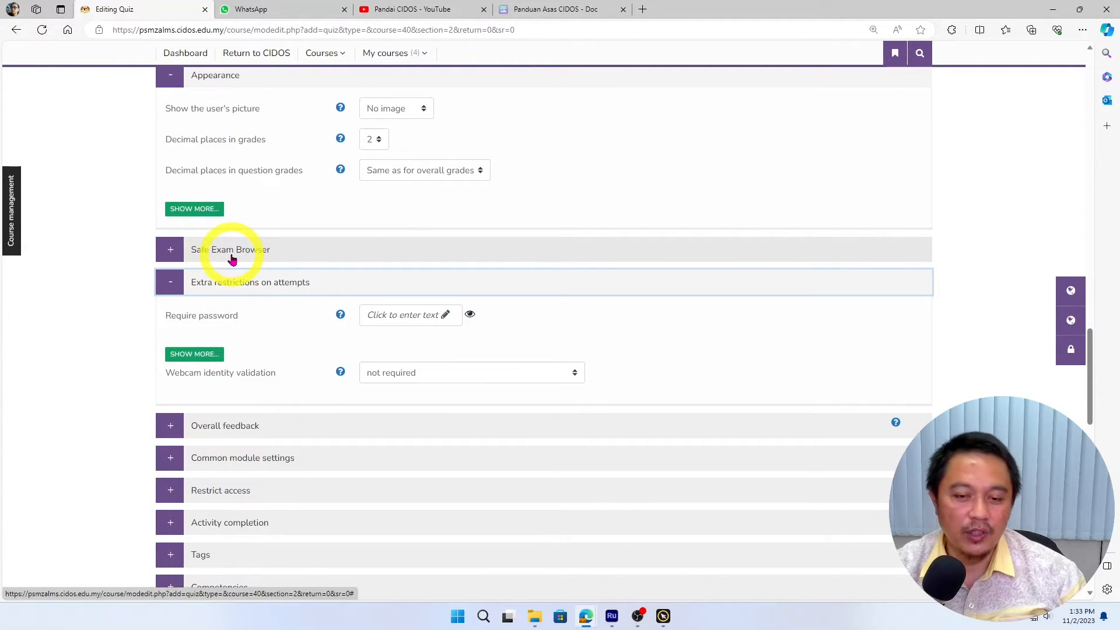
scroll(231, 259, down, 1)
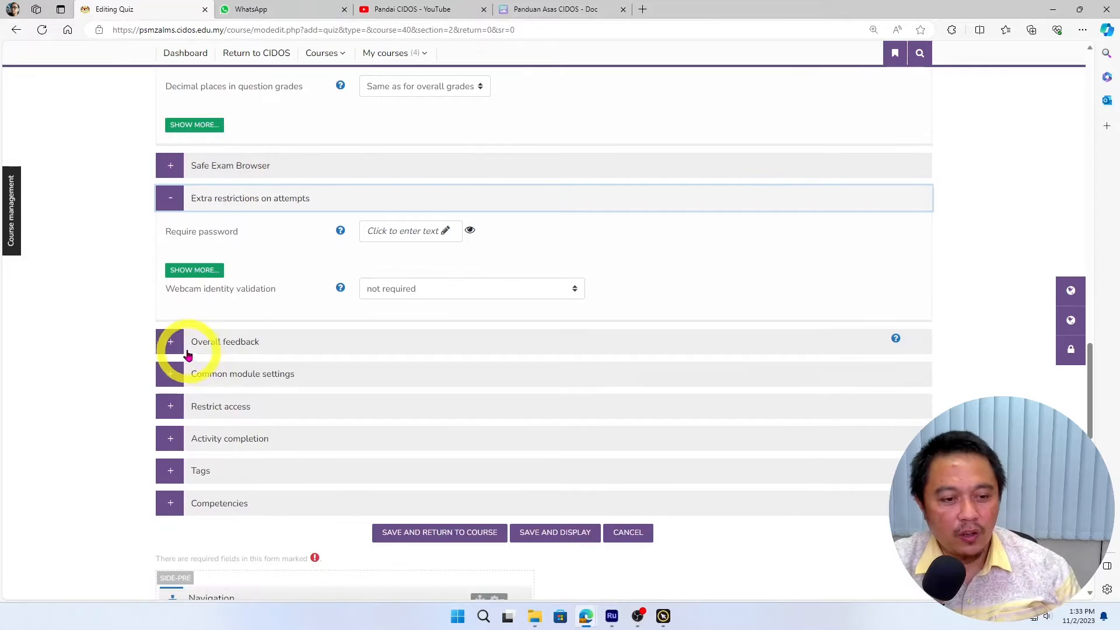
Expand the Overall feedback settings to view the feedback fields and open the Common module settings
click(175, 346)
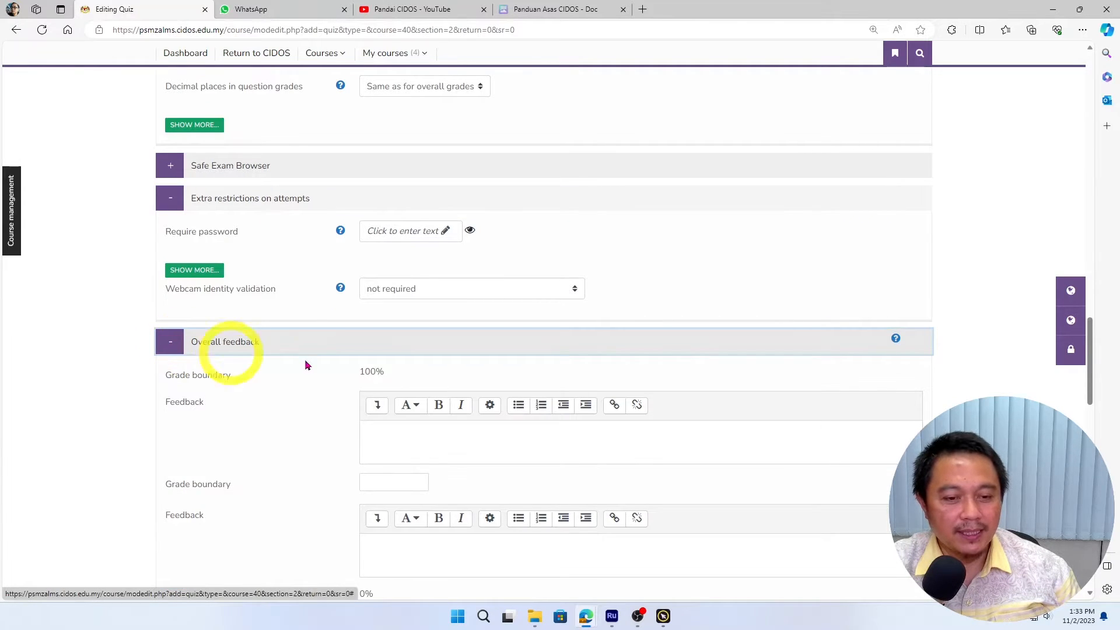
click(396, 430)
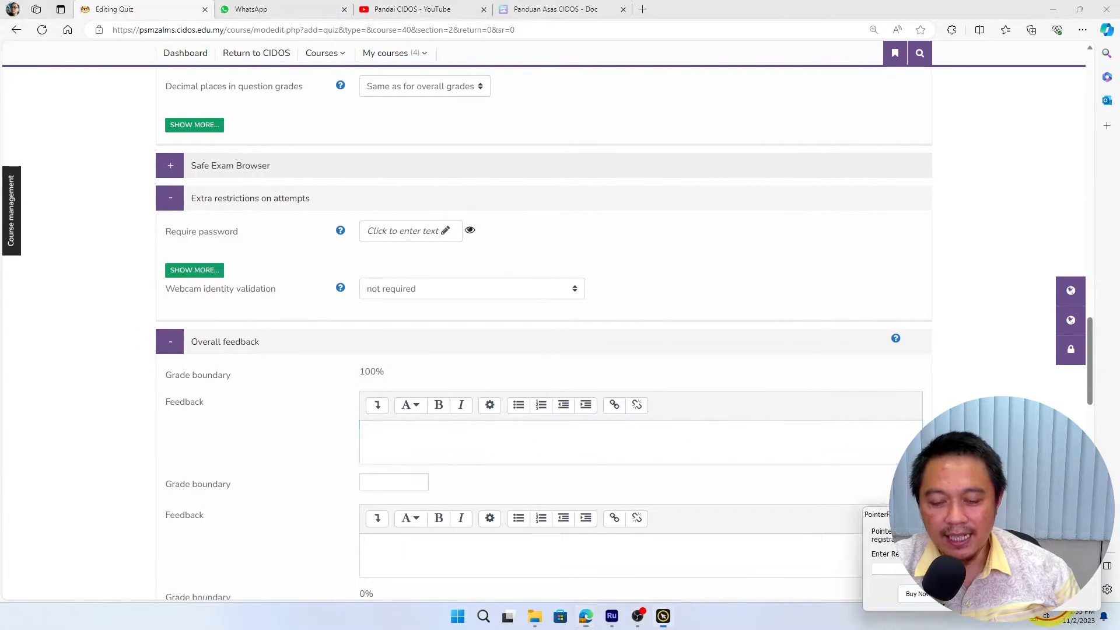
scroll(315, 418, down, 3)
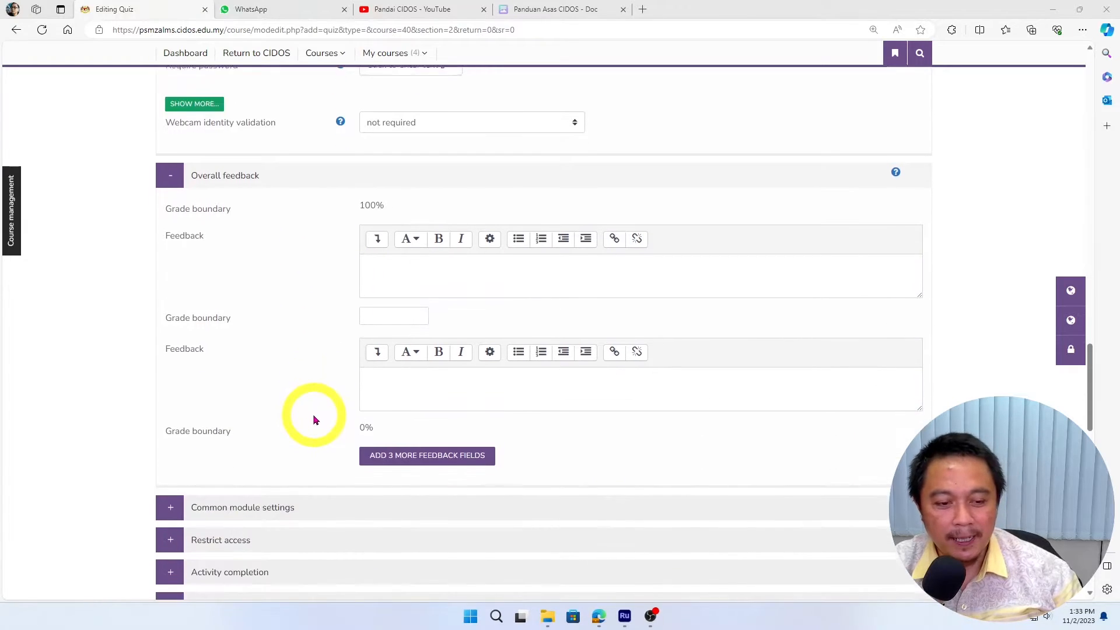
click(179, 427)
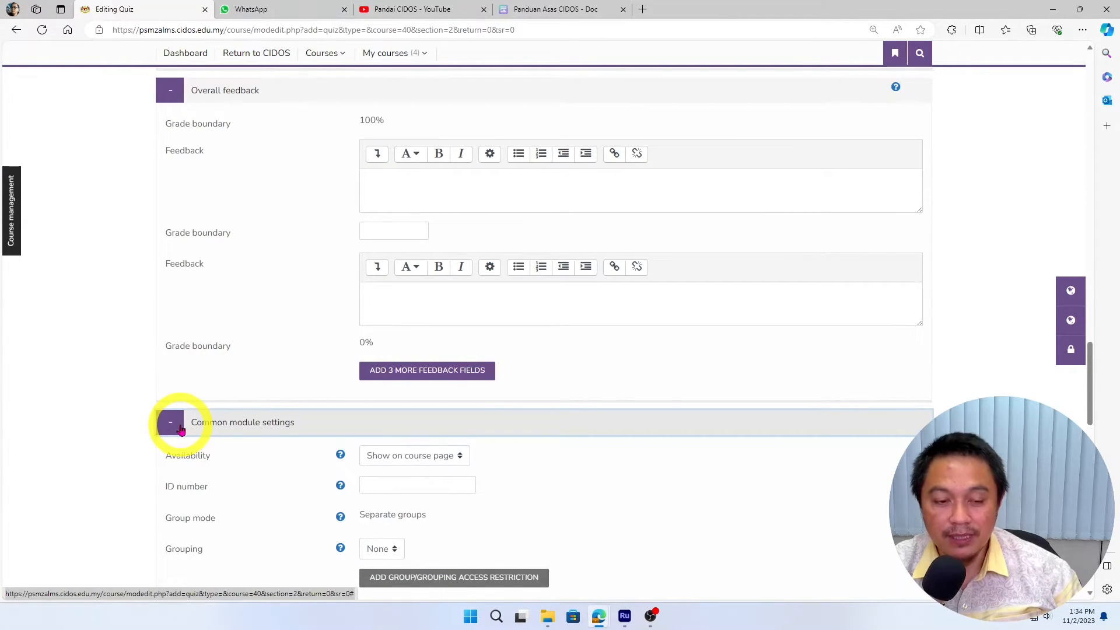
Collapse the Common module settings and view the restriction types available under Restrict access without adding one
click(175, 425)
click(175, 425)
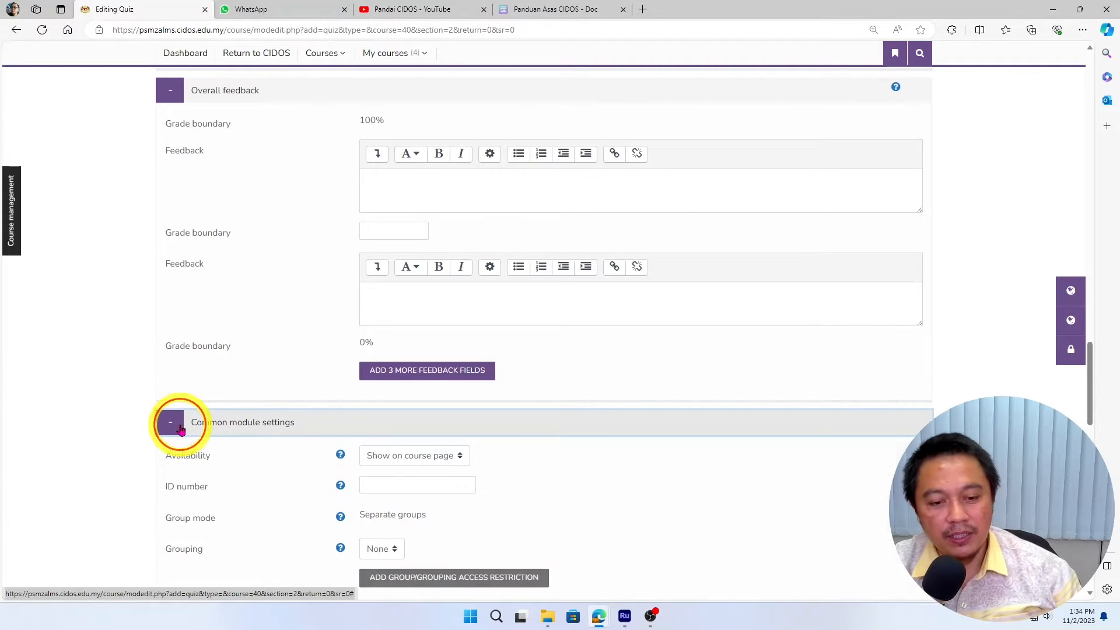
click(180, 427)
scroll(178, 429, down, 2)
click(169, 371)
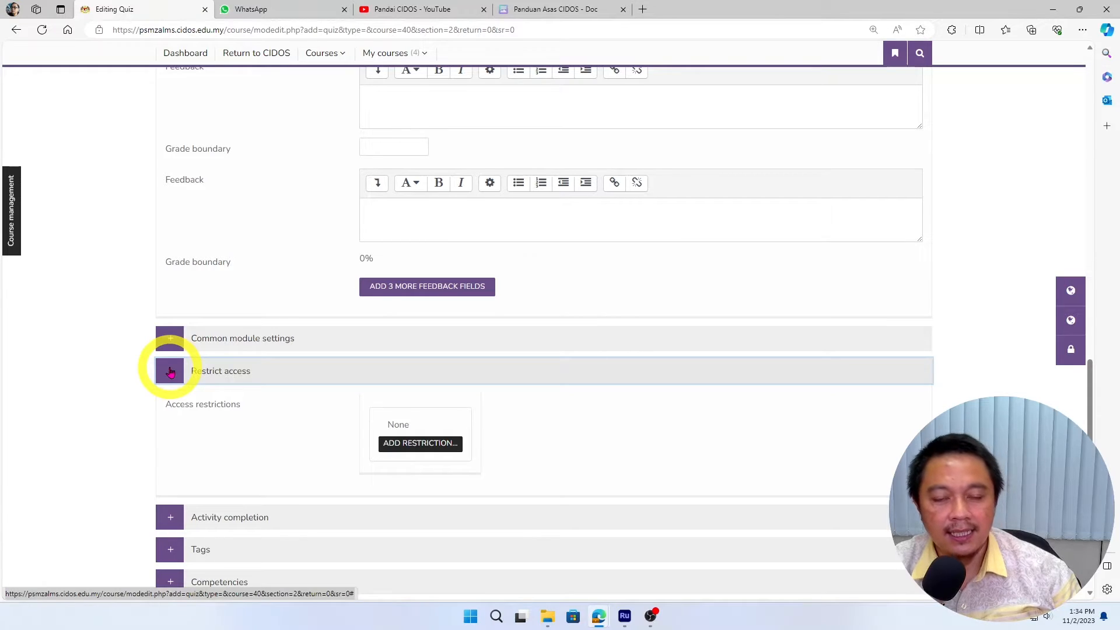
click(432, 443)
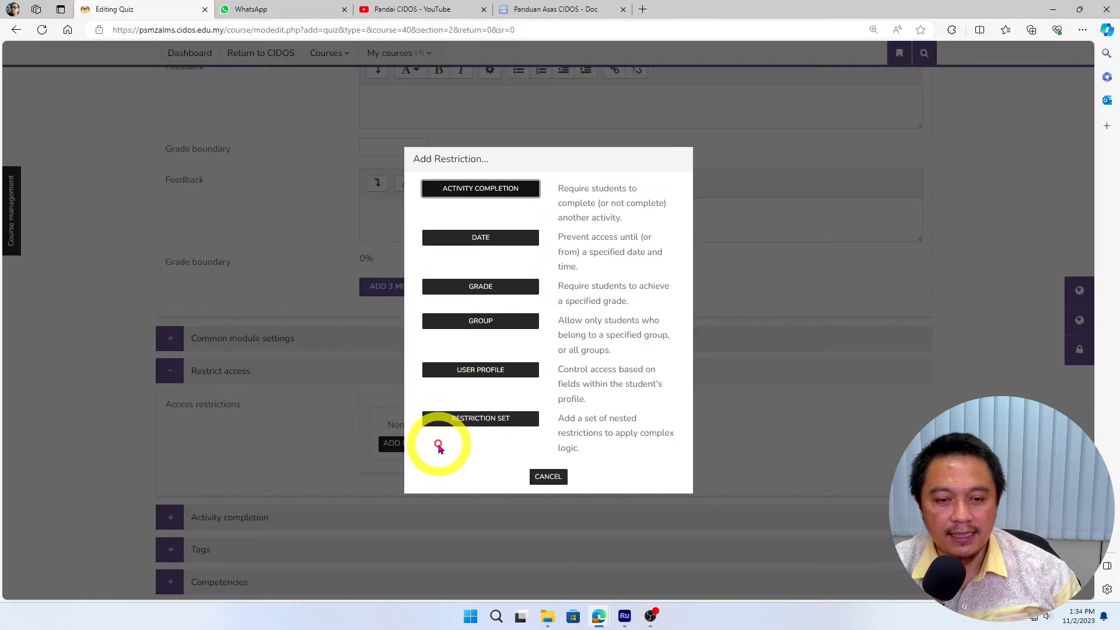
click(539, 475)
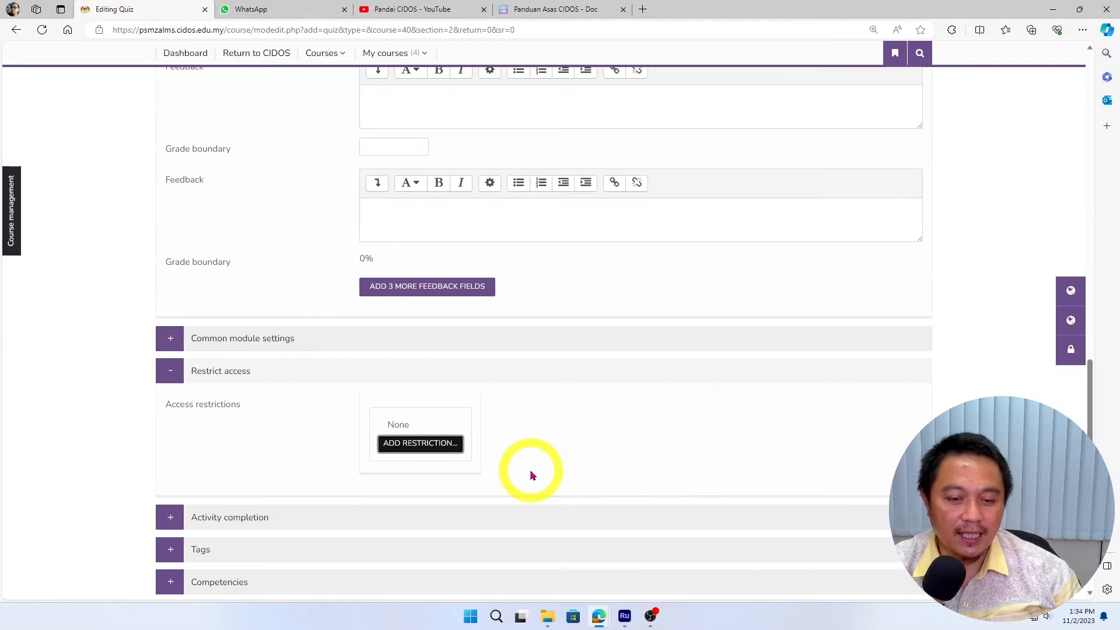
click(170, 371)
Set completion tracking to Show activity as complete when conditions are met, and require students to receive a grade
click(170, 403)
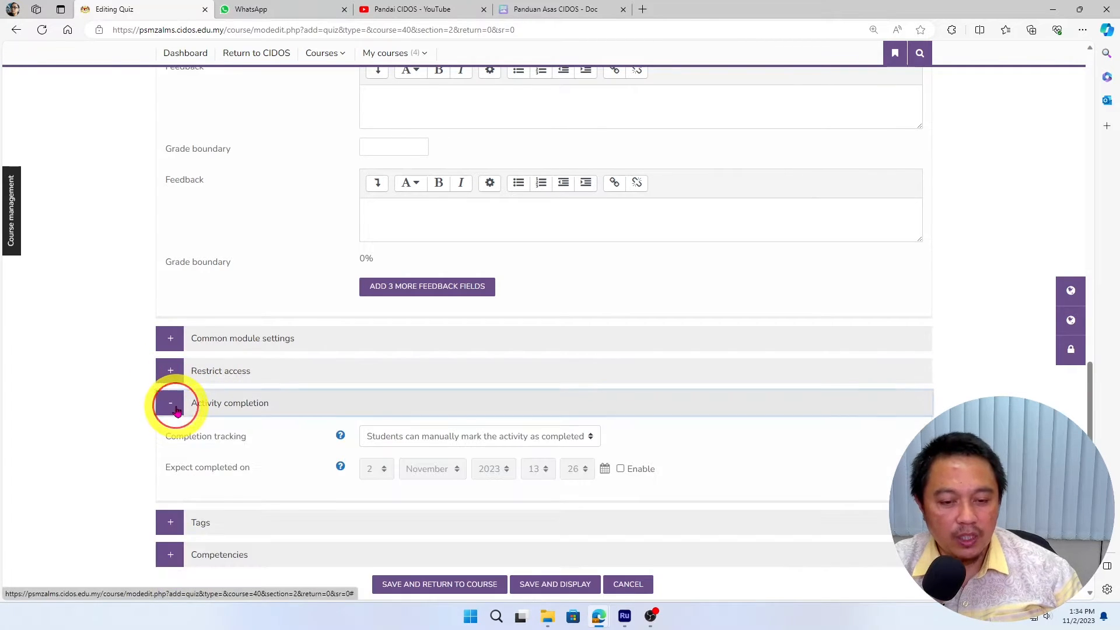
click(543, 435)
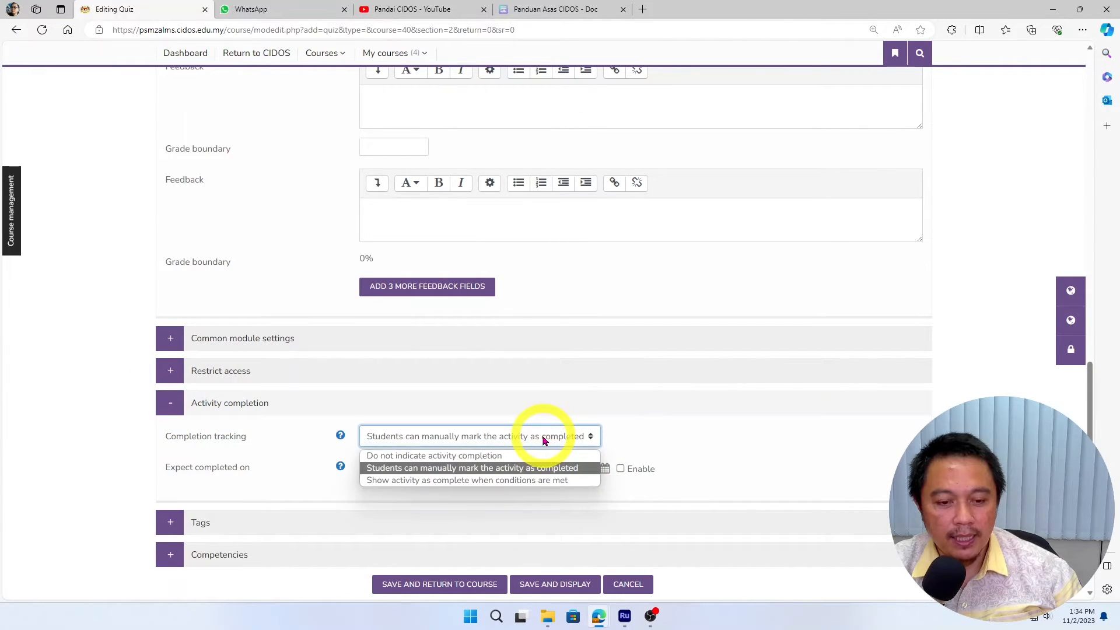
click(492, 480)
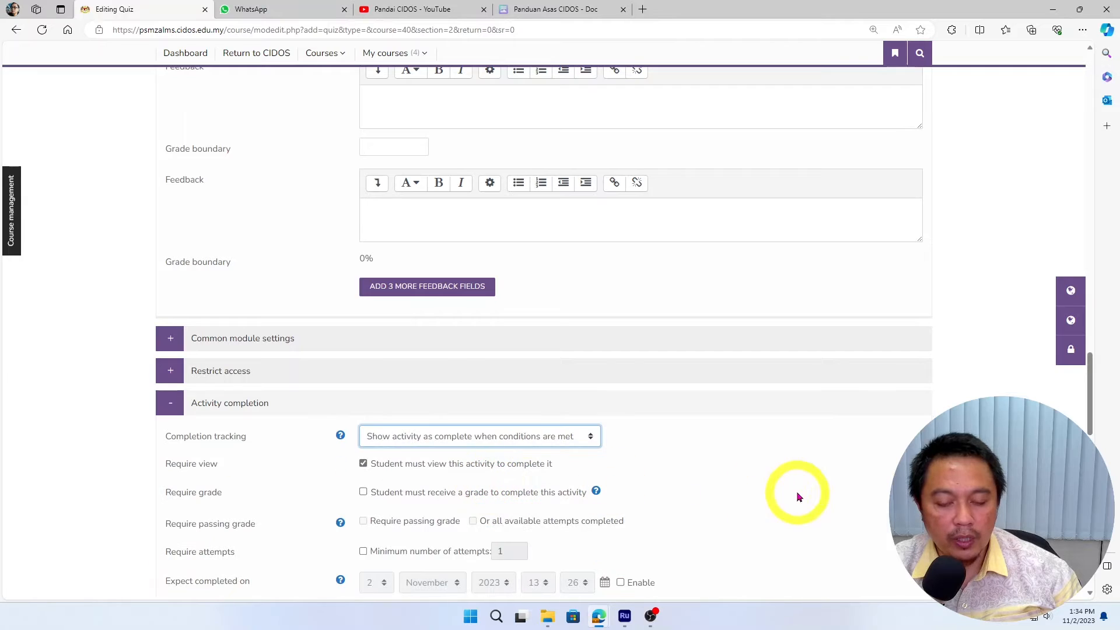
scroll(741, 470, down, 3)
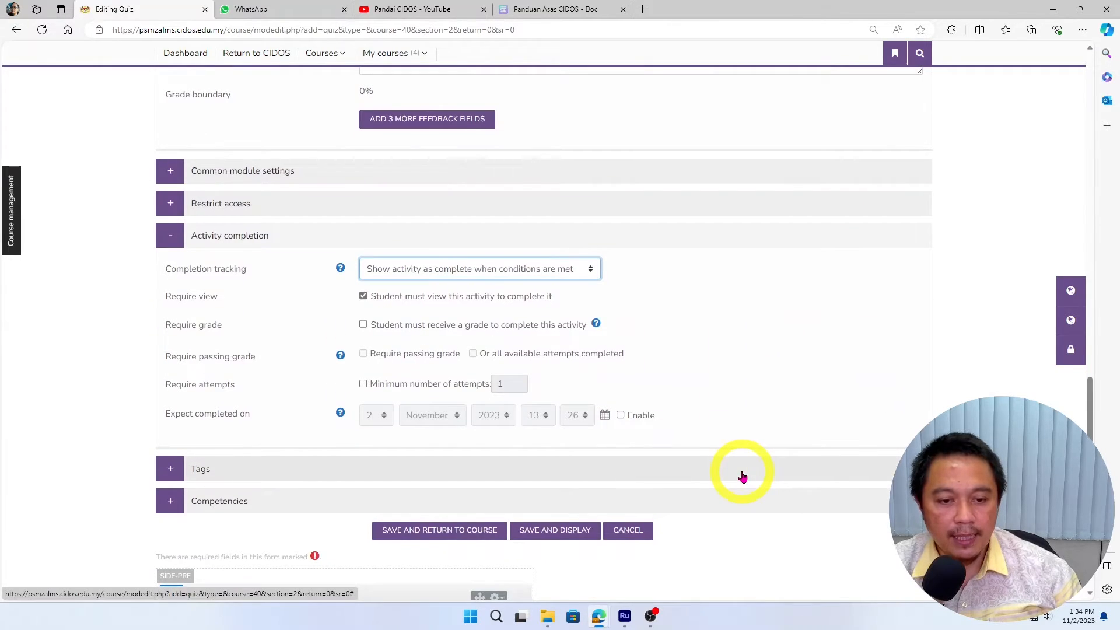
click(364, 325)
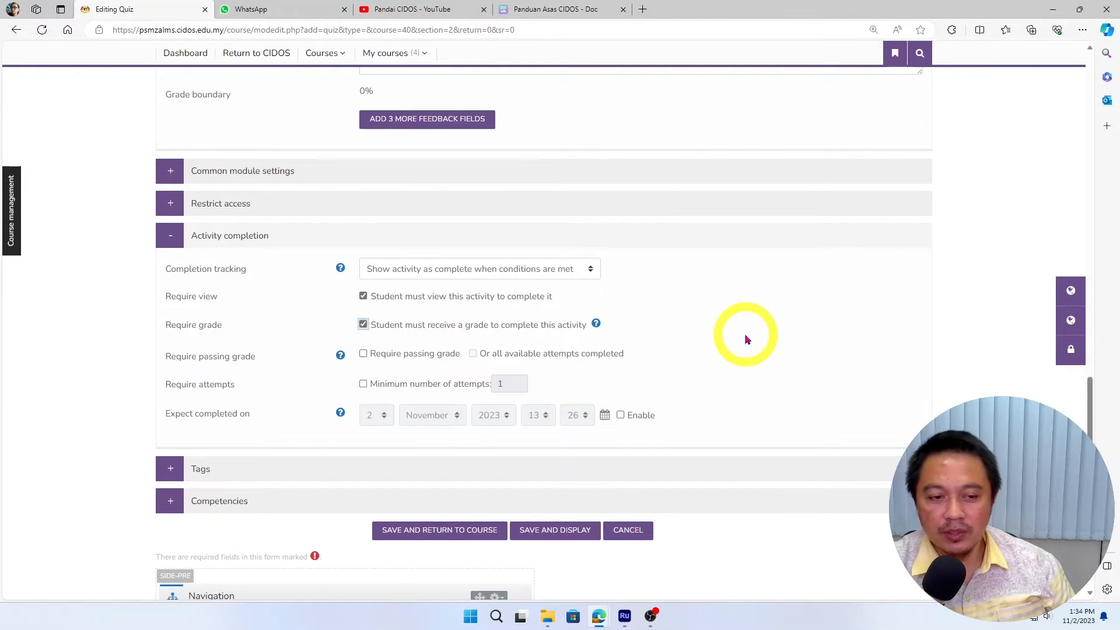
Review the Tags and Competencies settings, and save and display the quiz
click(169, 468)
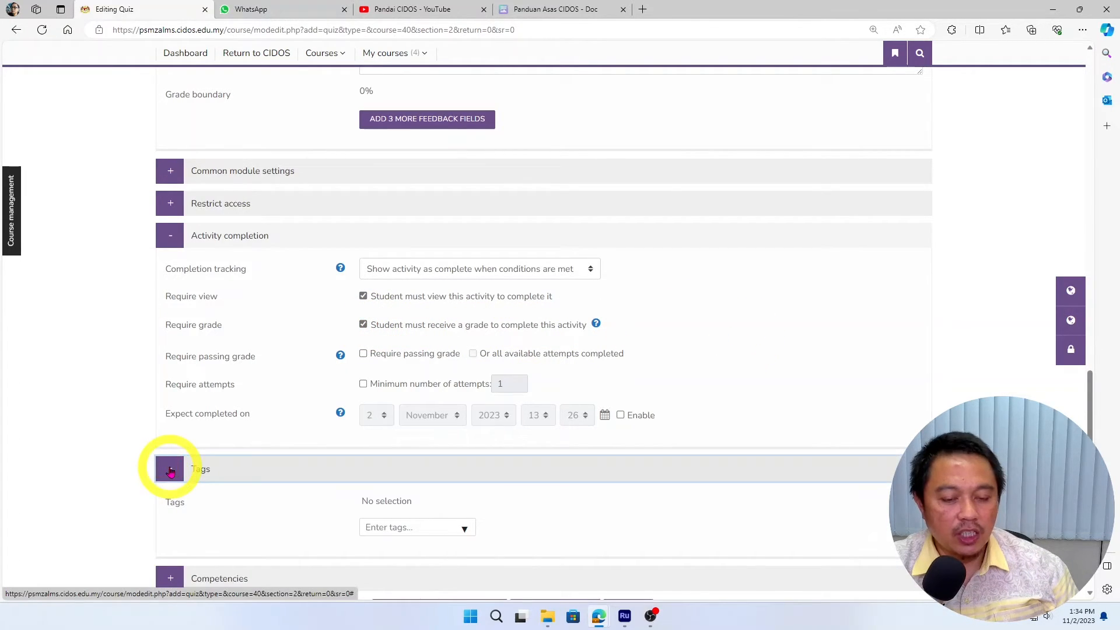
scroll(170, 467, down, 3)
click(164, 412)
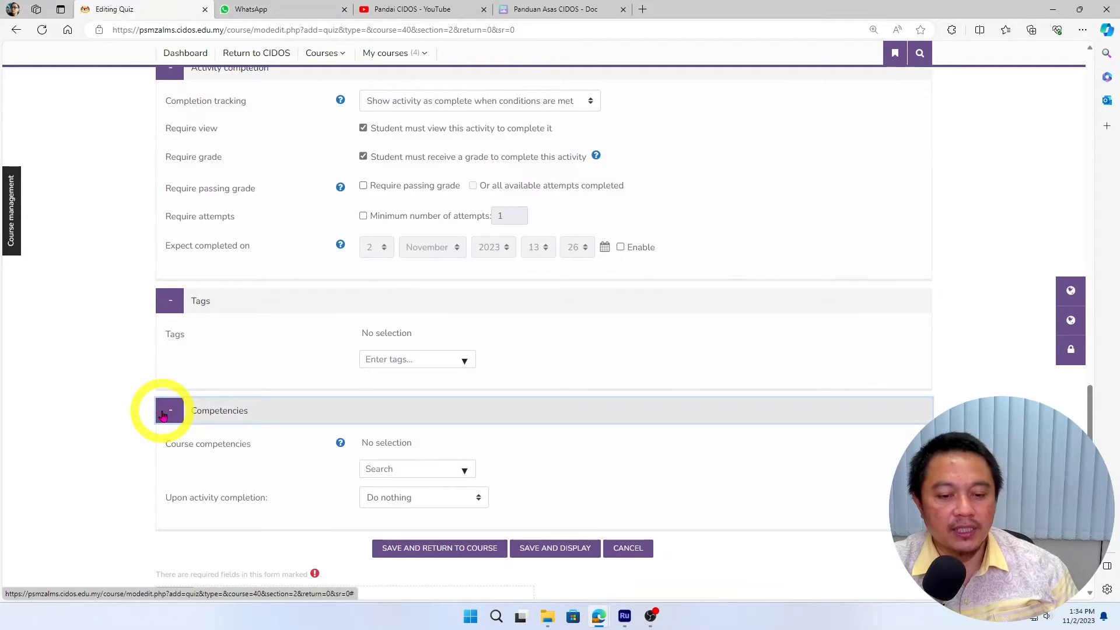
scroll(289, 446, up, 2)
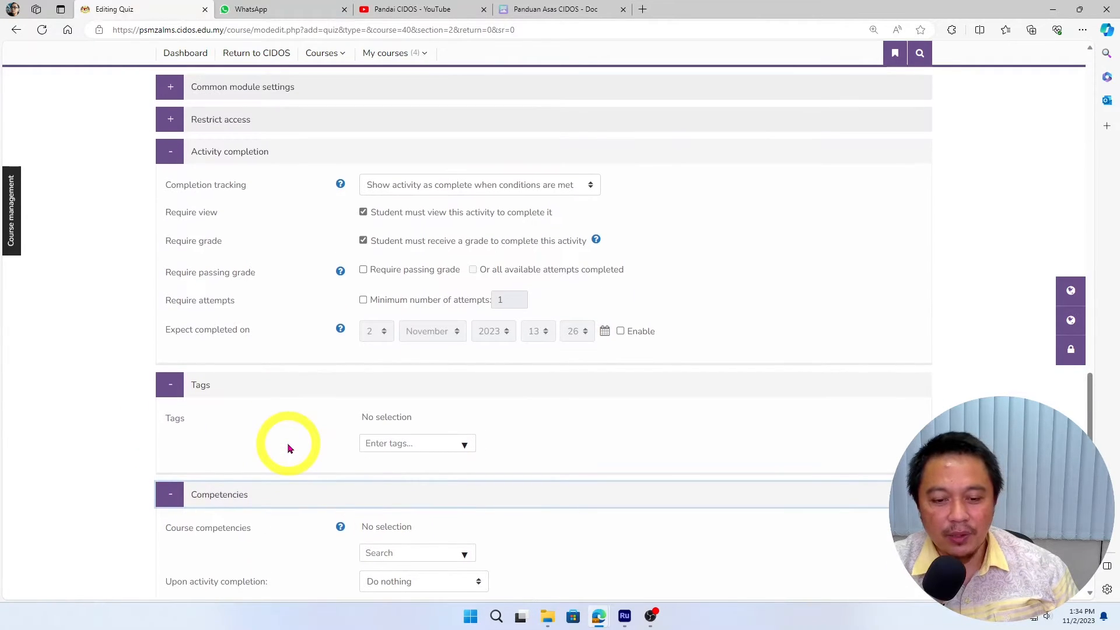
scroll(287, 448, down, 3)
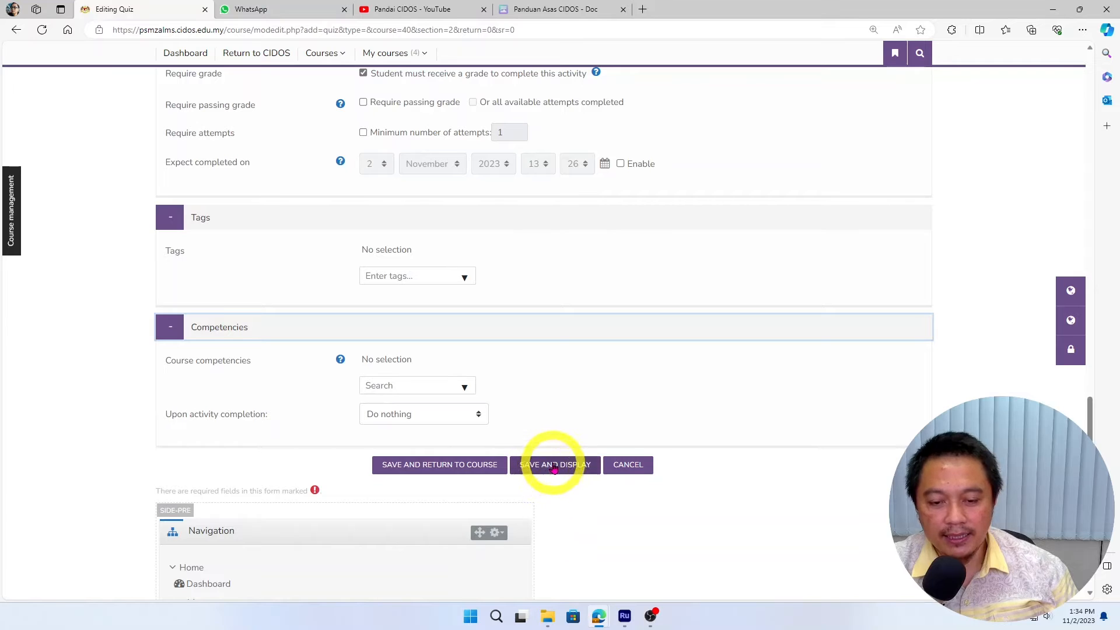
click(554, 467)
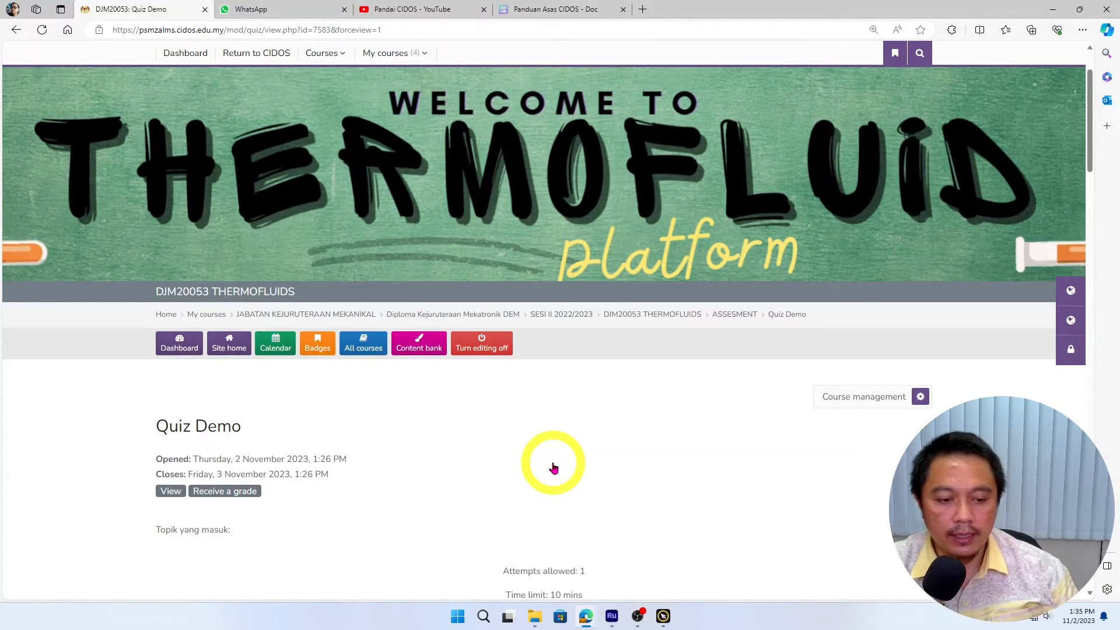
Open Quiz Demo for question editing and bring up the question bank for adding existing questions
scroll(560, 472, down, 3)
scroll(566, 477, down, 2)
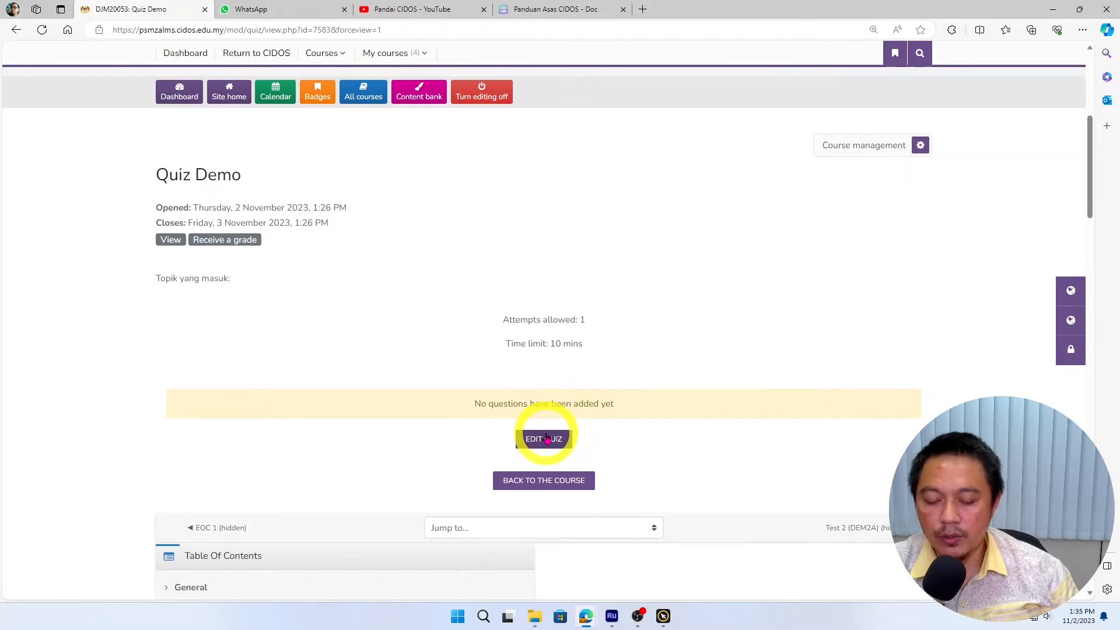
click(550, 439)
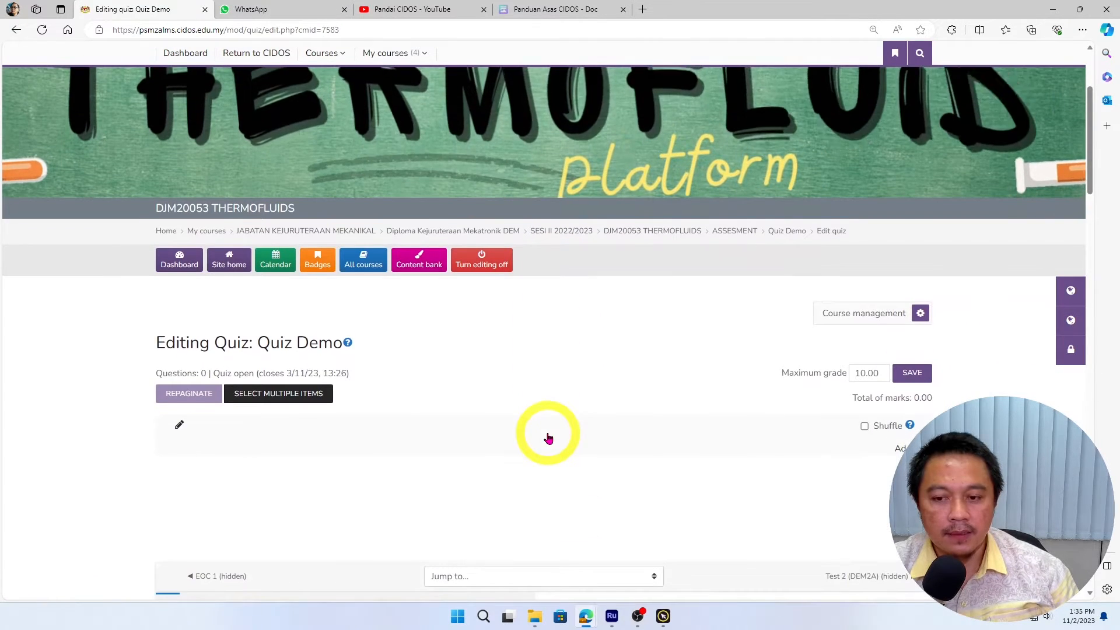
scroll(584, 341, down, 2)
scroll(584, 337, down, 2)
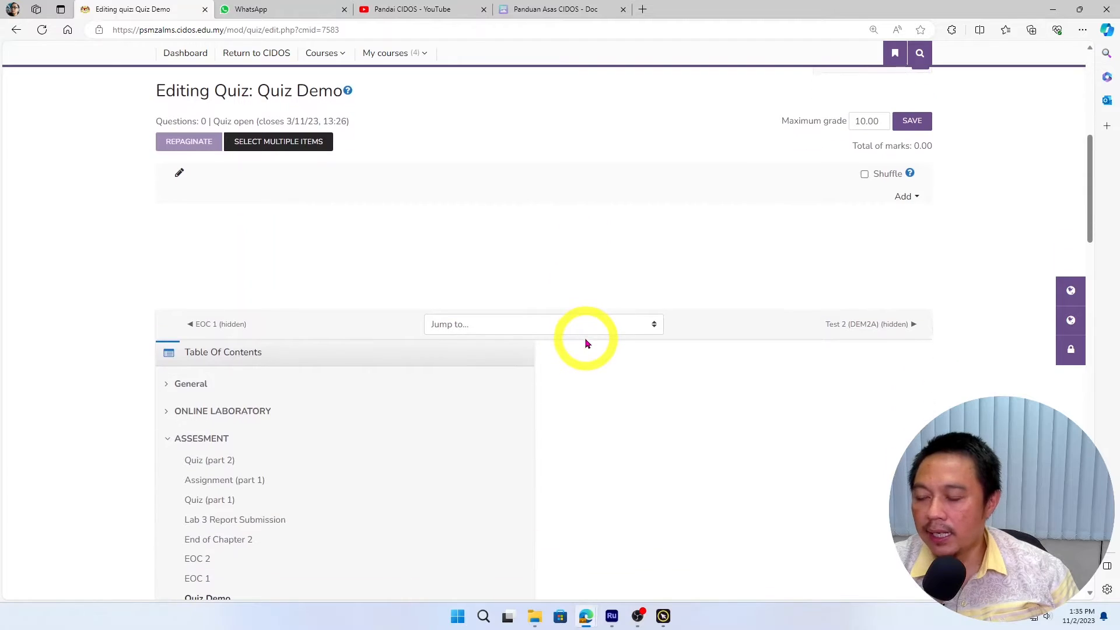
click(906, 198)
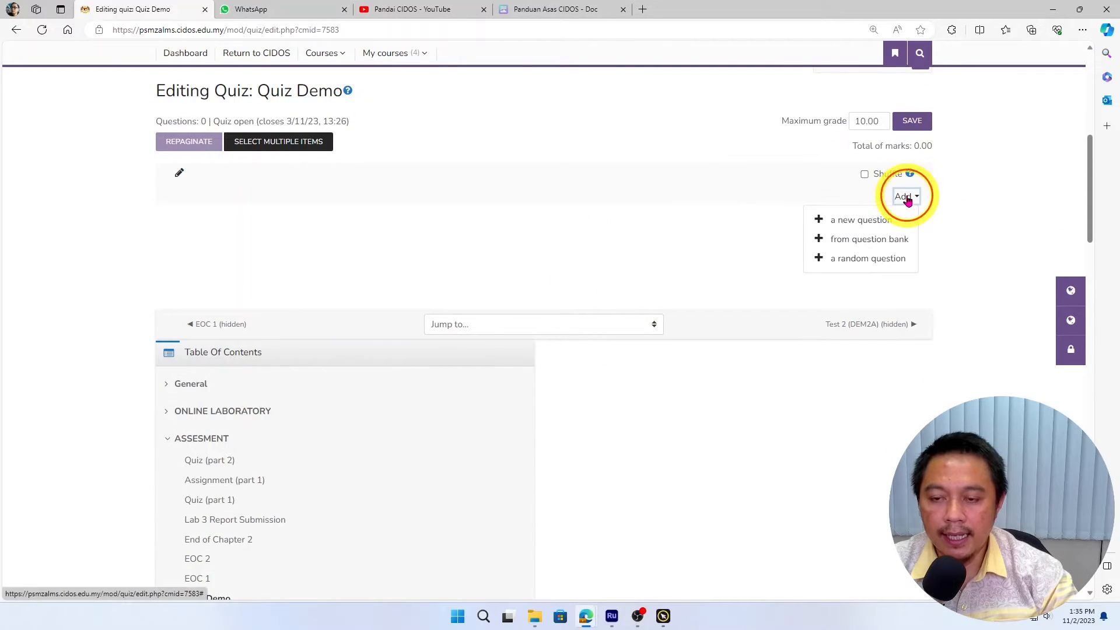
click(852, 243)
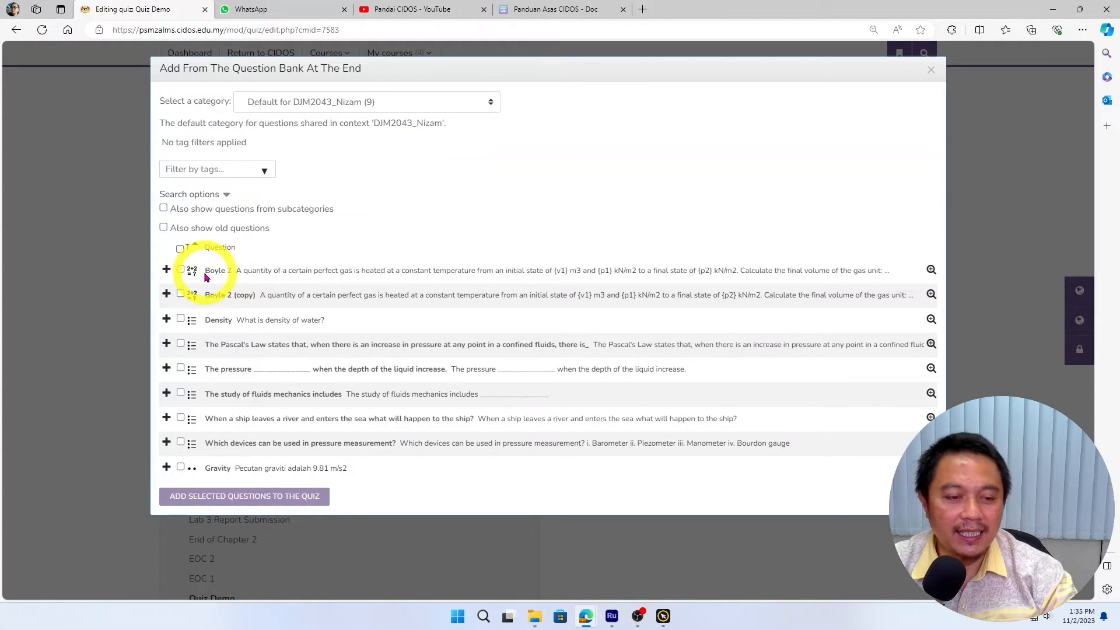
Add every listed question bank question except Boyle 2 (copy) to the quiz, from Boyle 2 and Density through Gravity
click(180, 270)
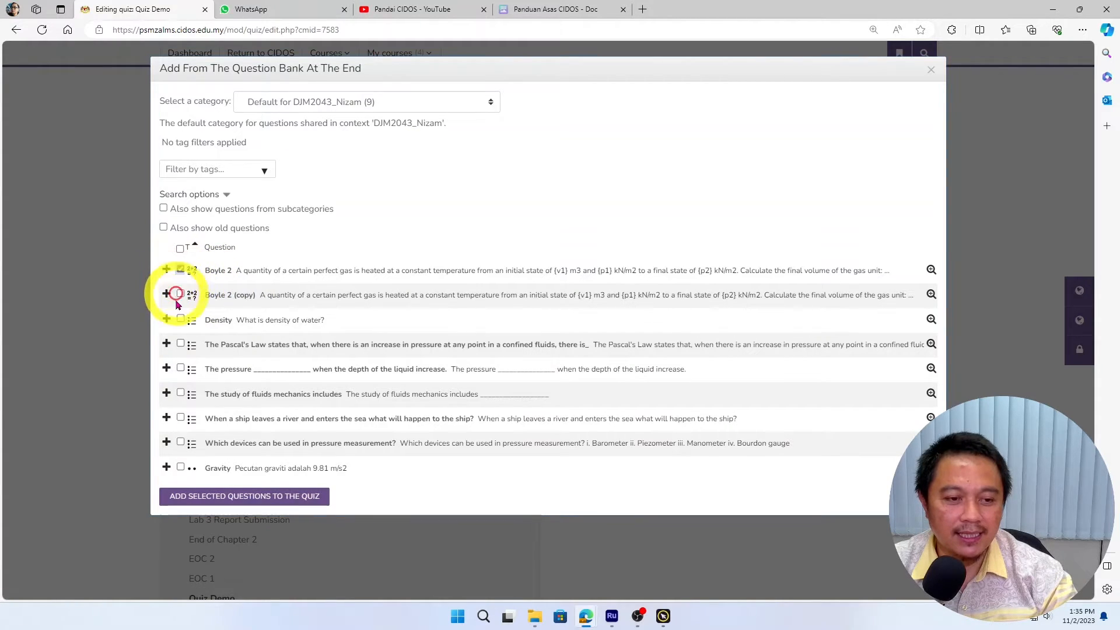
click(180, 320)
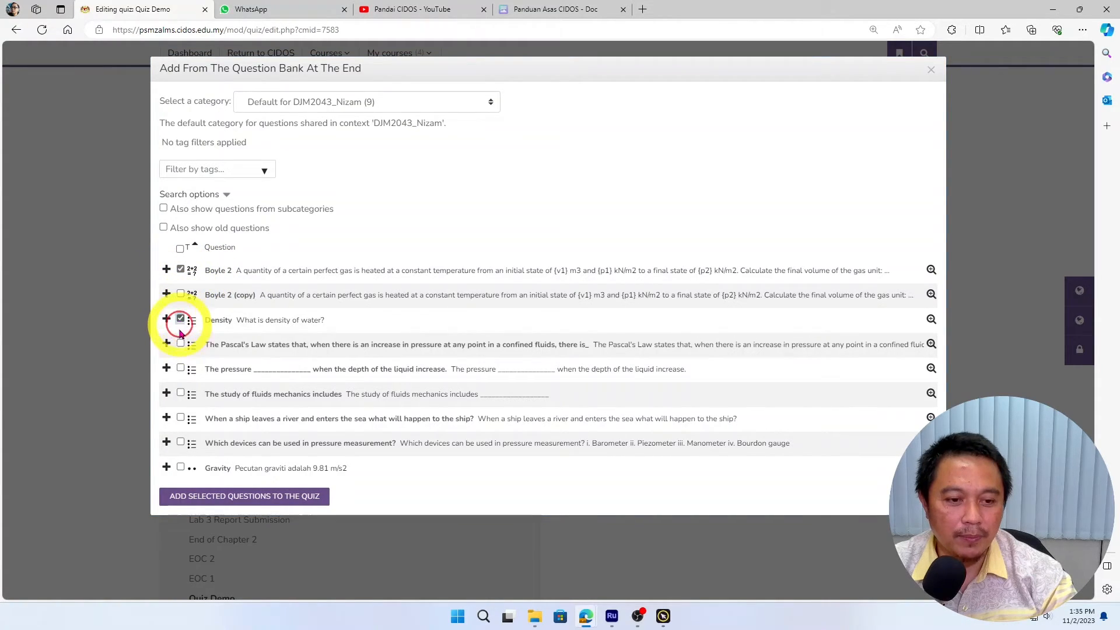
click(181, 368)
click(181, 467)
click(180, 443)
click(180, 418)
click(181, 393)
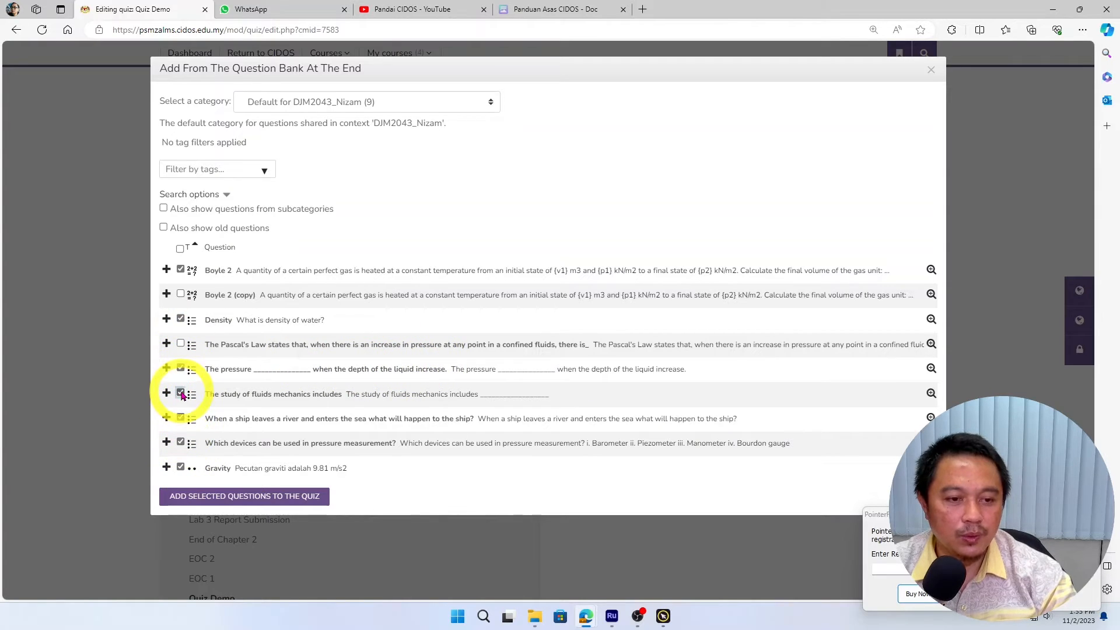
click(180, 344)
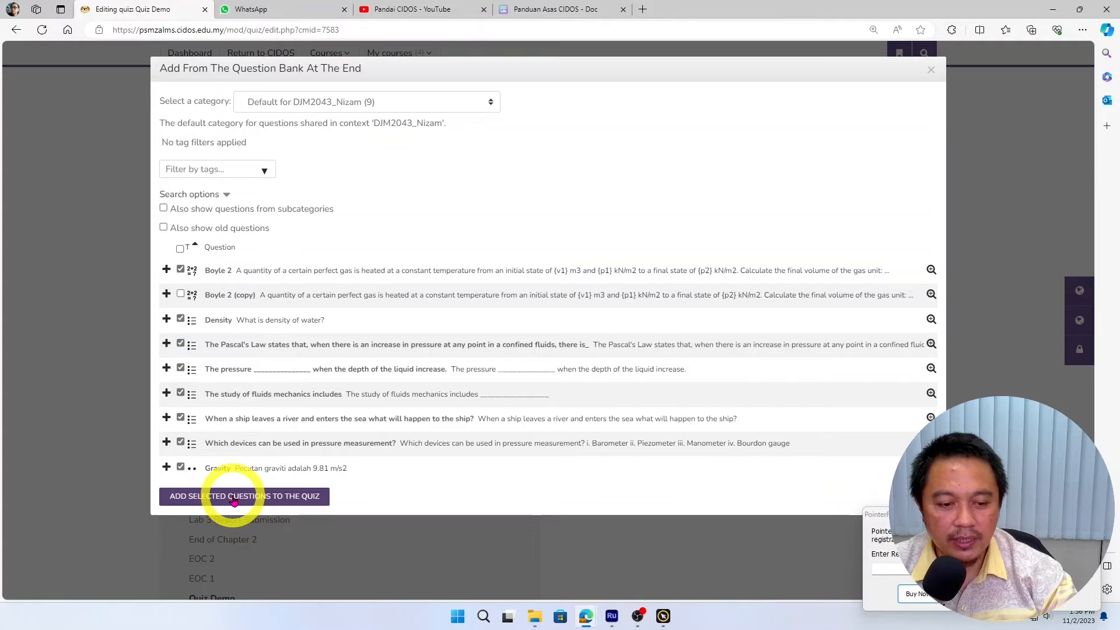
click(236, 499)
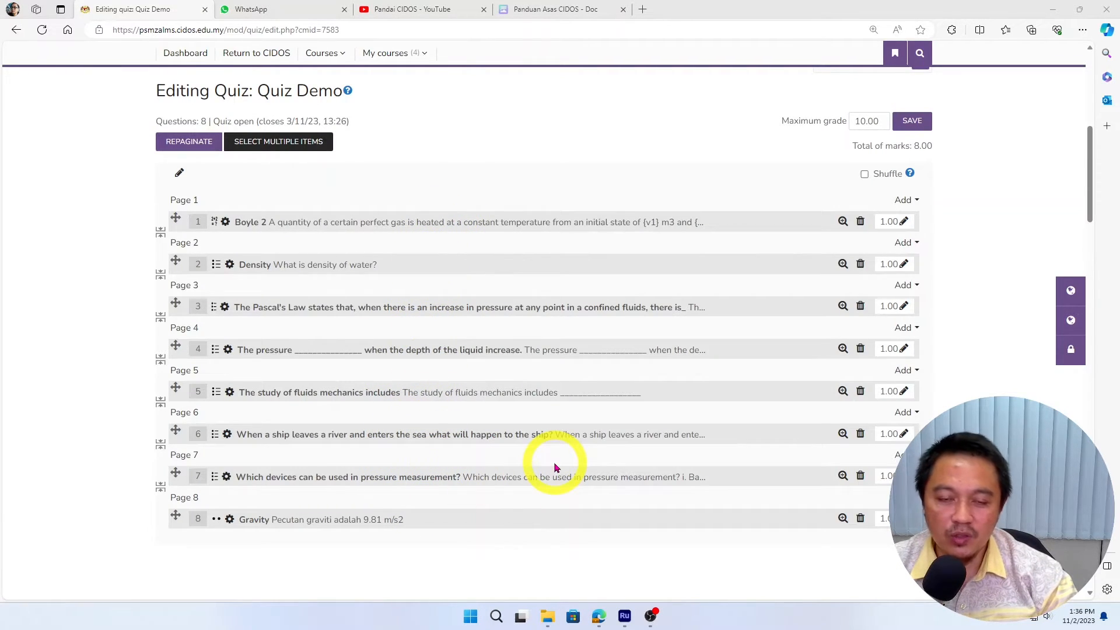
View the question types available for a new question on Page 1, and close the list without adding one
scroll(554, 462, up, 2)
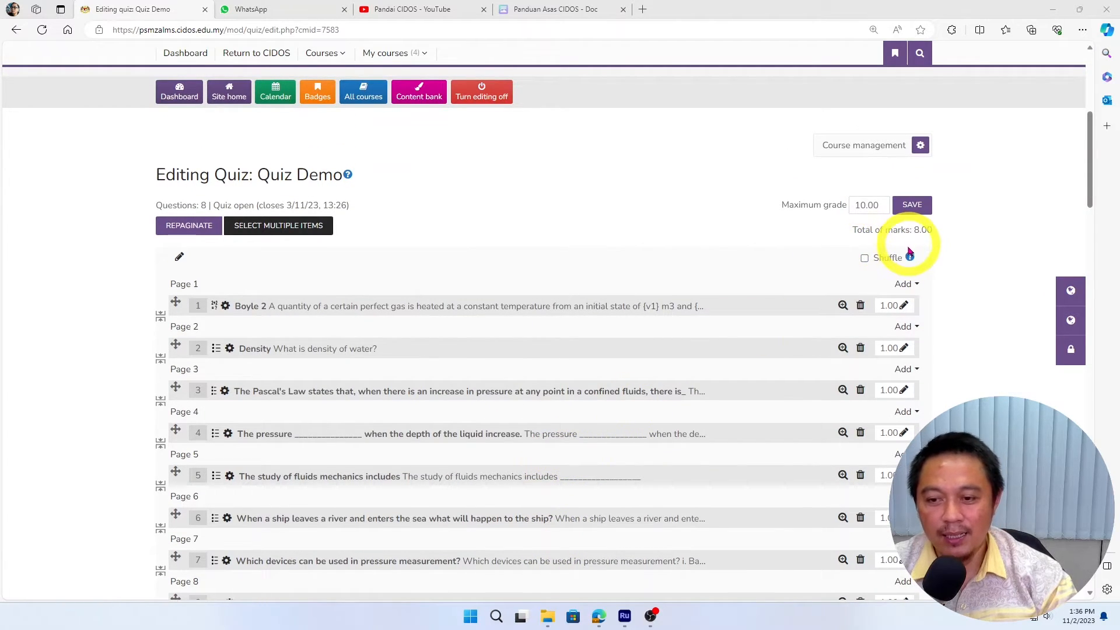
click(904, 284)
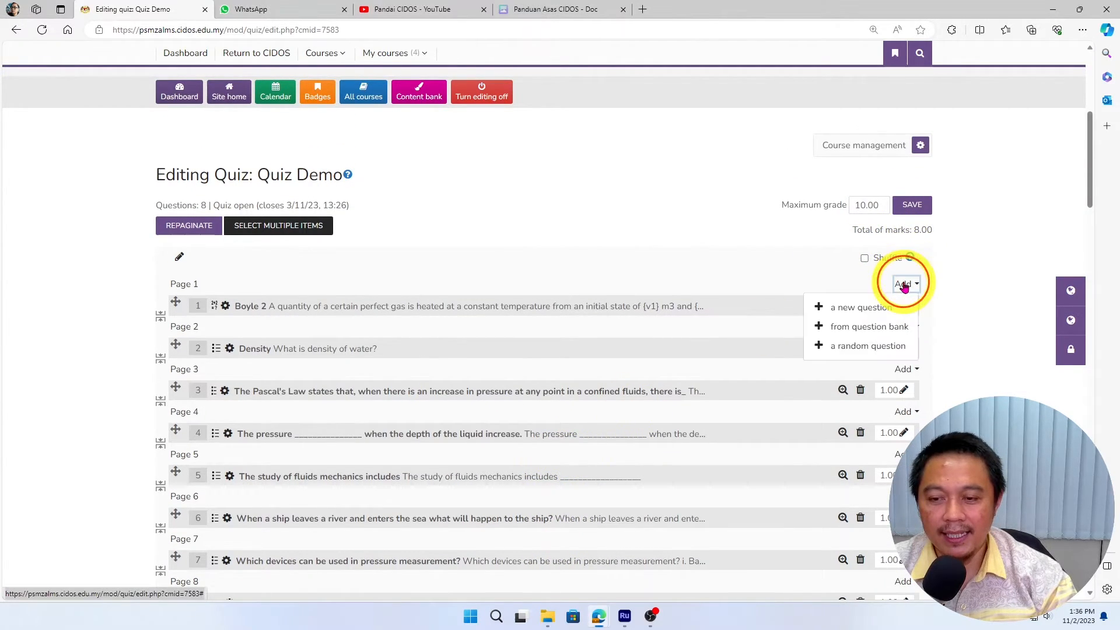
click(855, 308)
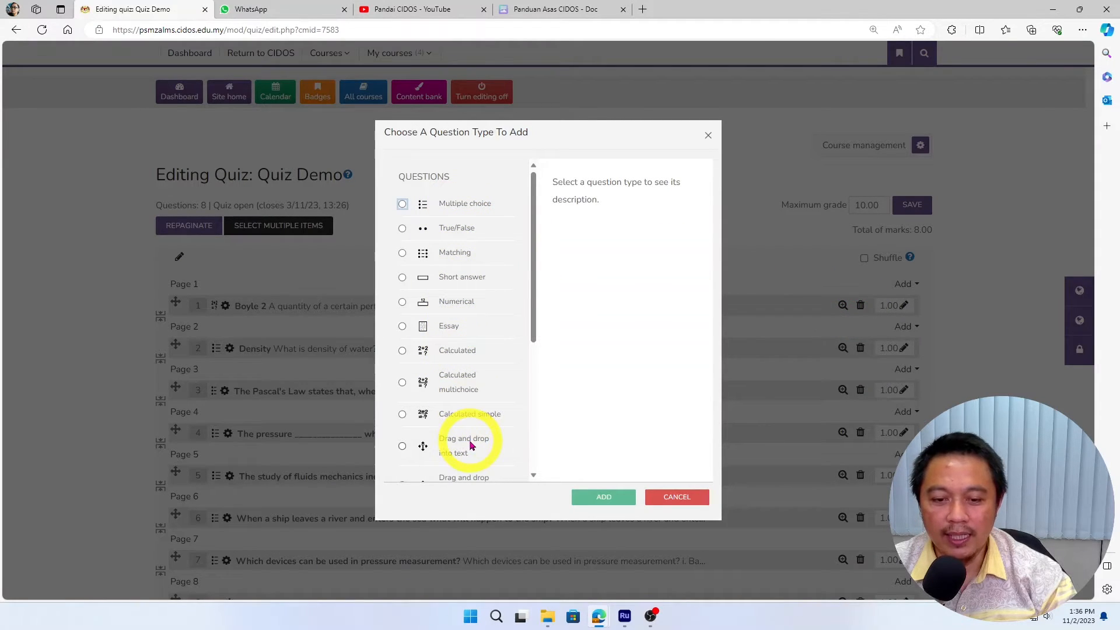
key(Escape)
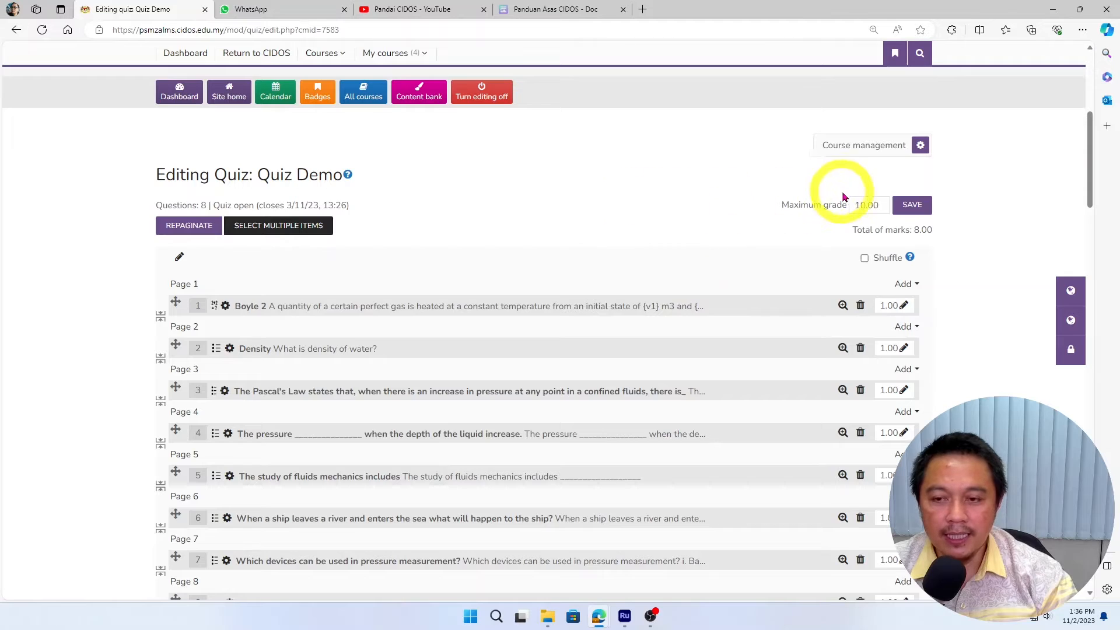
Set the quiz's maximum grade to 15 and save it
double_click(881, 202)
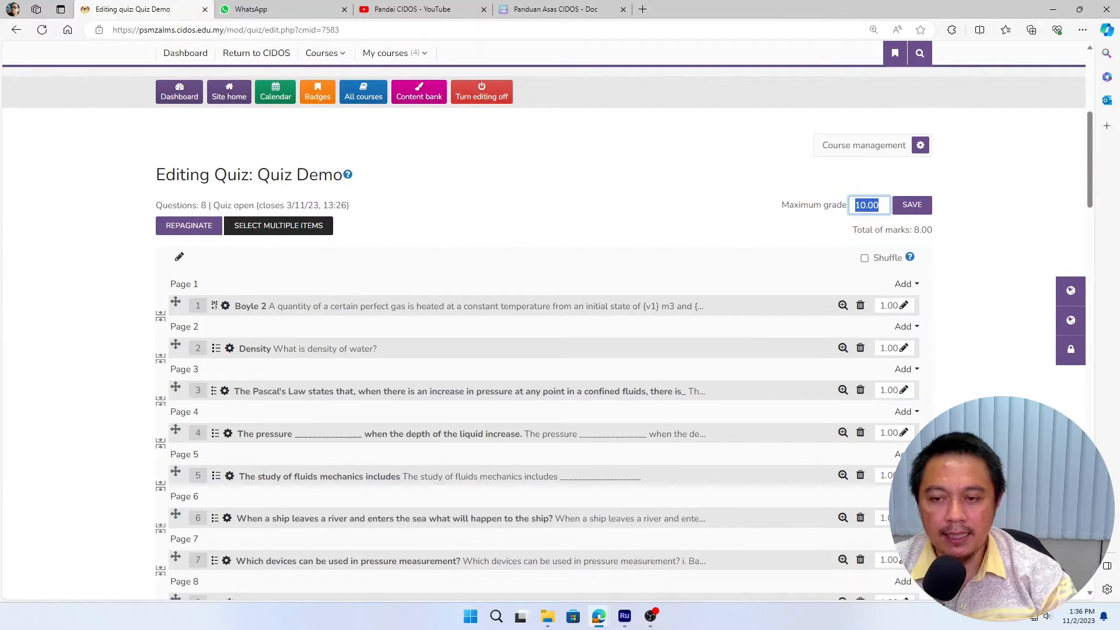
text(15)
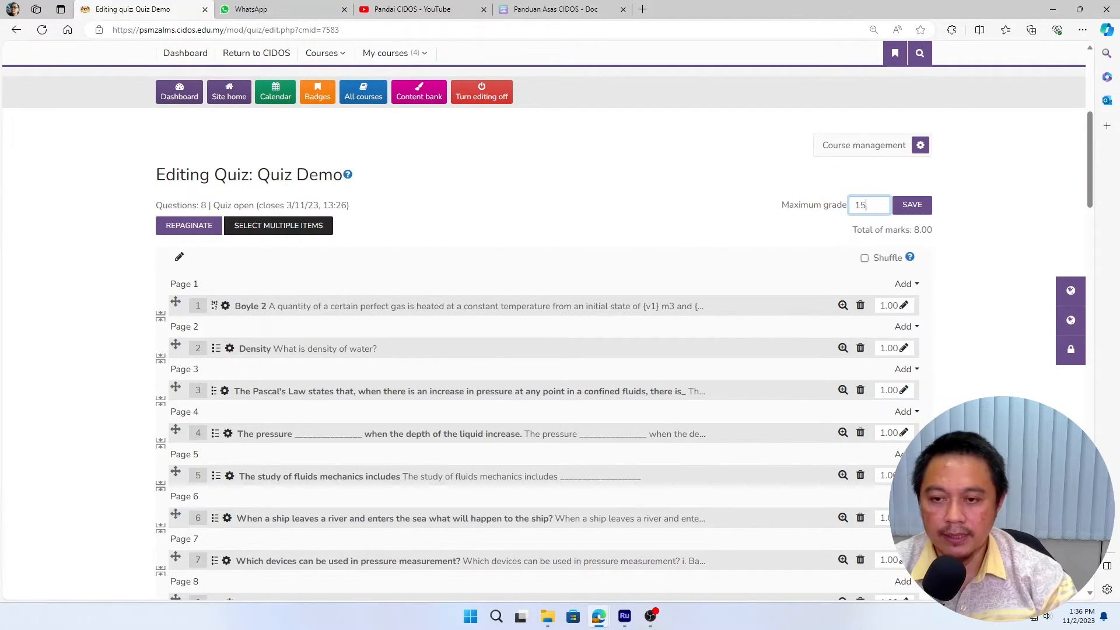
click(986, 264)
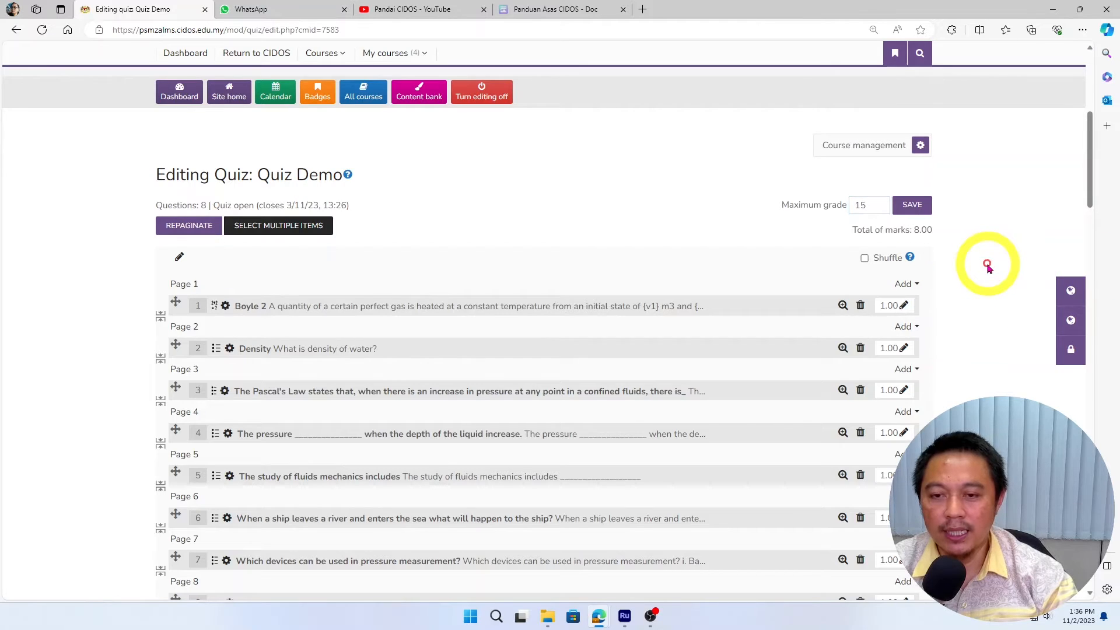
scroll(986, 264, down, 1)
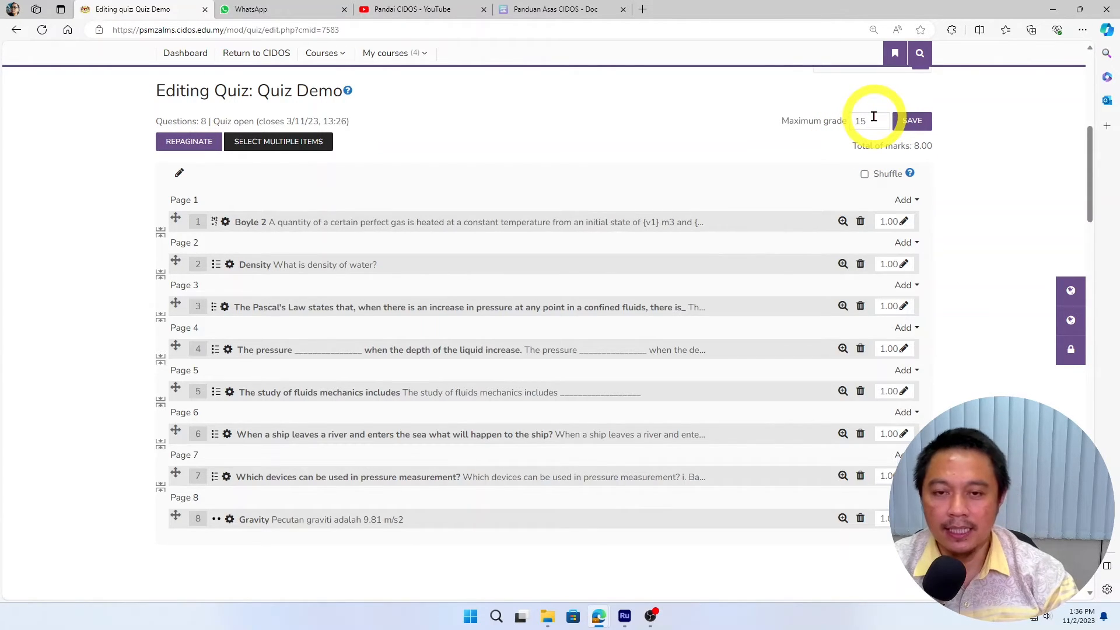
drag(873, 117, 825, 120)
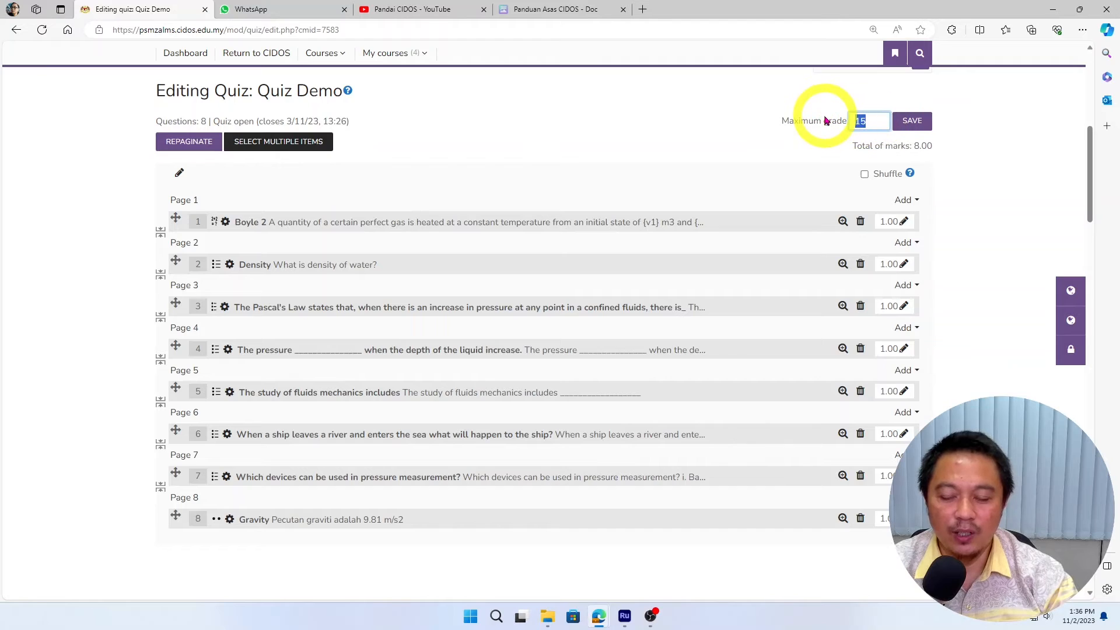
scroll(674, 257, up, 2)
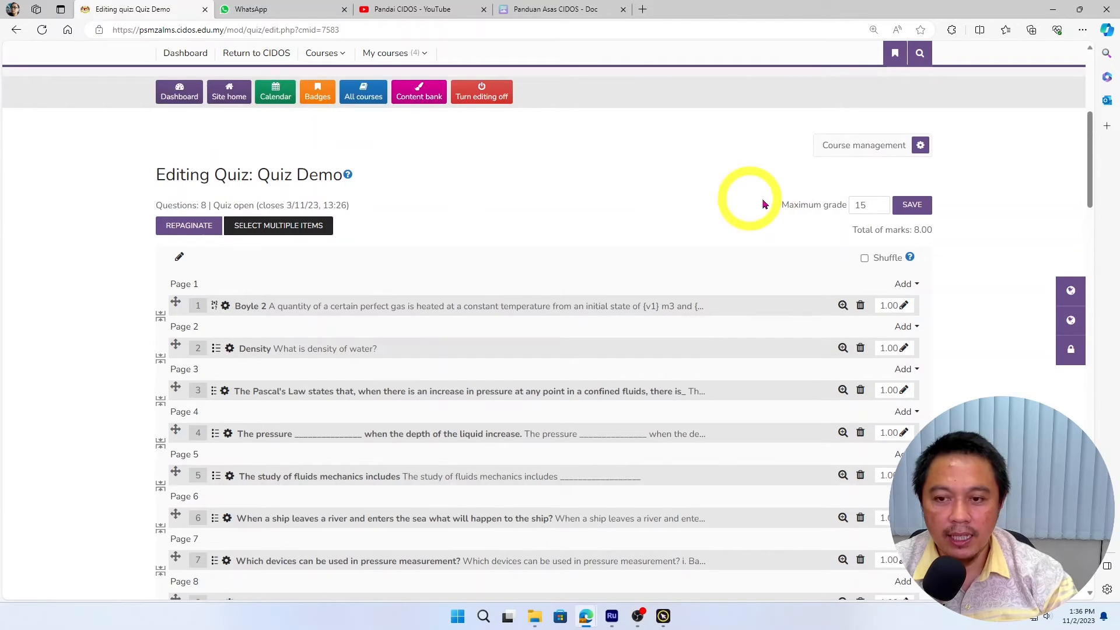
click(915, 208)
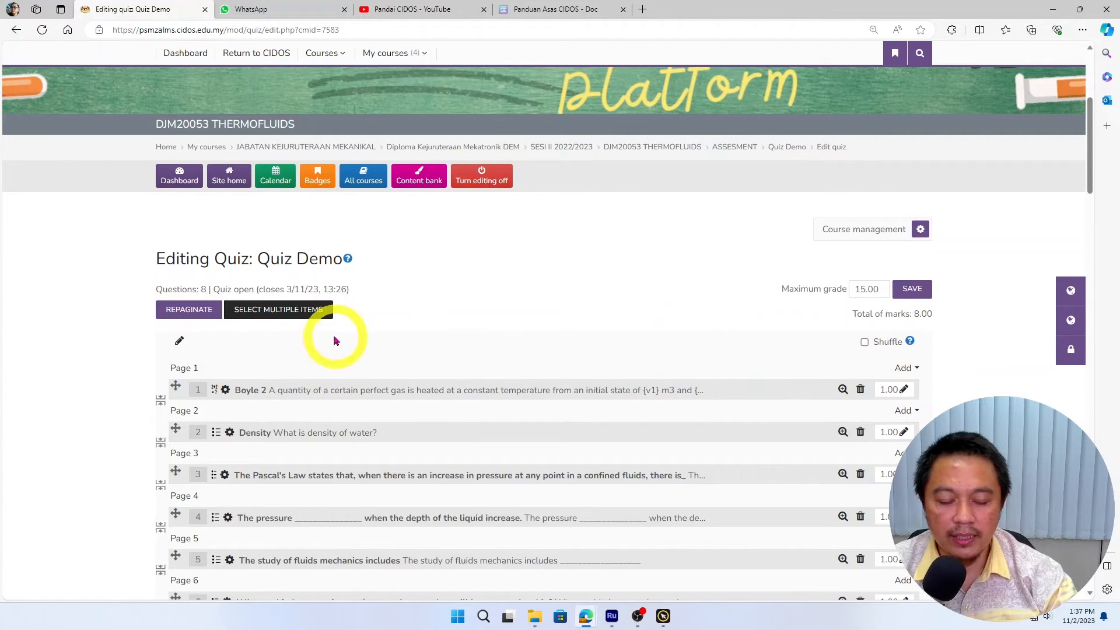
Turn on shuffling for the questions in the quiz
scroll(332, 337, down, 1)
scroll(318, 380, up, 1)
scroll(325, 363, down, 1)
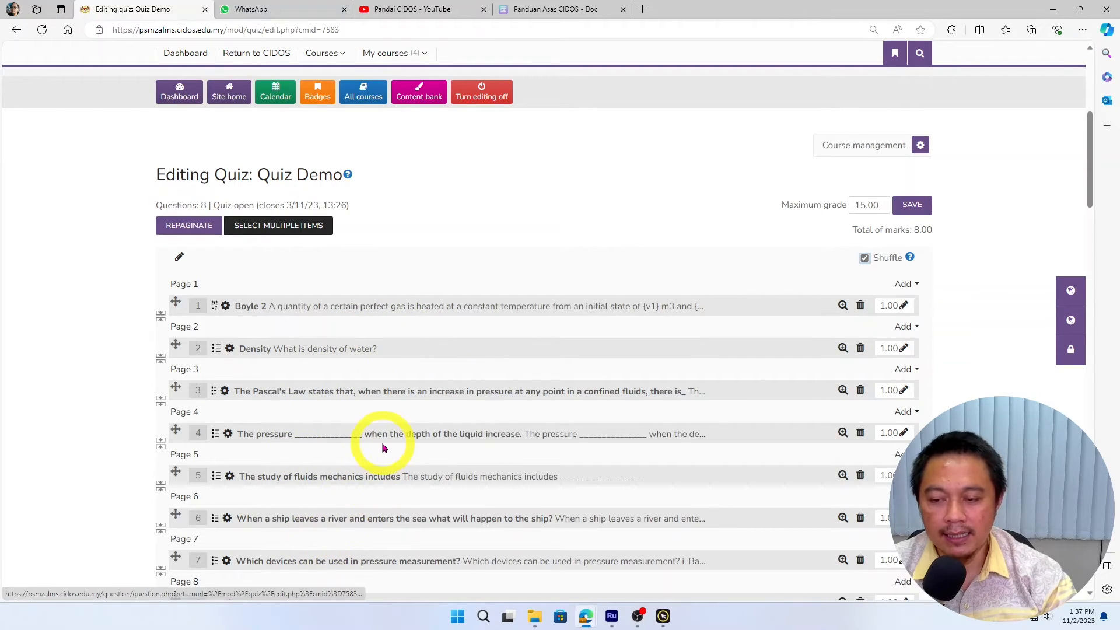
Set the mark for question 4, about pressure when the depth of the liquid increases, to 2
scroll(767, 386, down, 1)
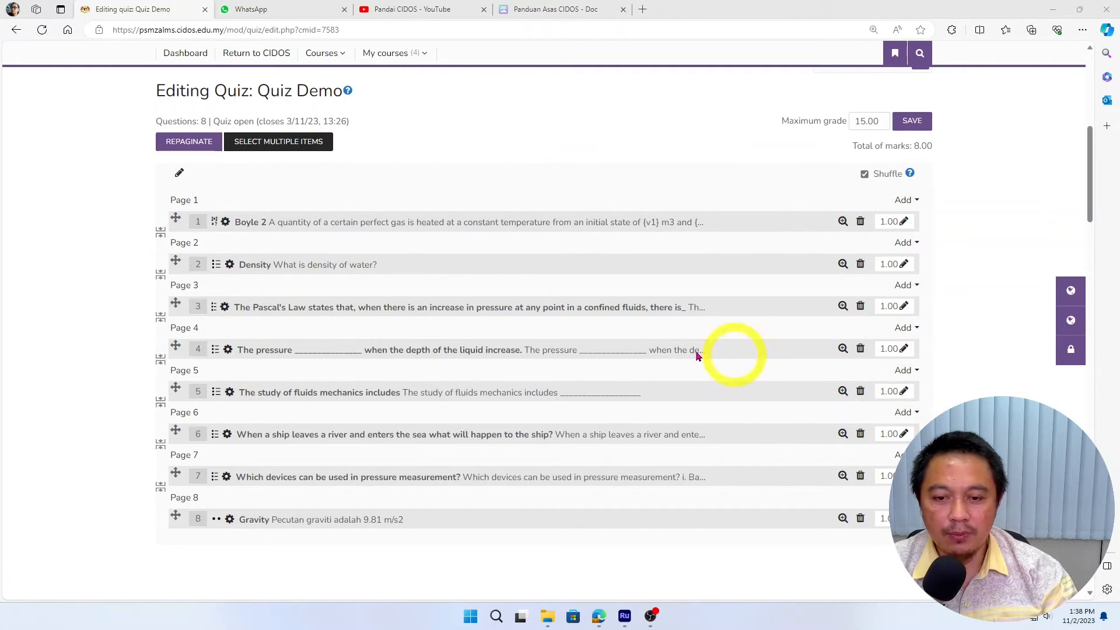
double_click(888, 349)
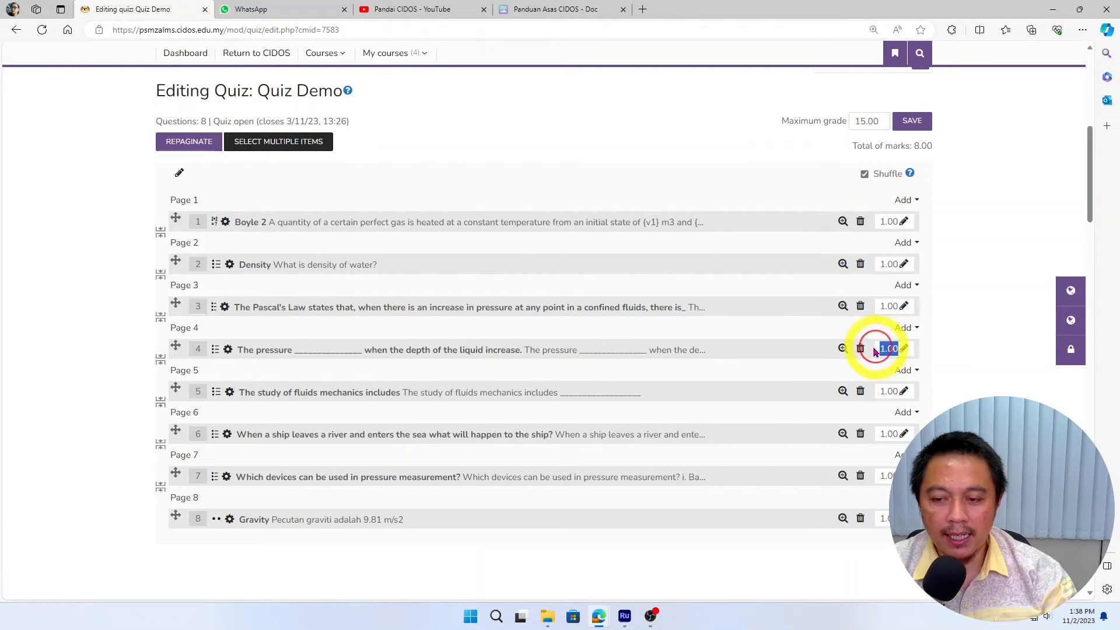
click(904, 349)
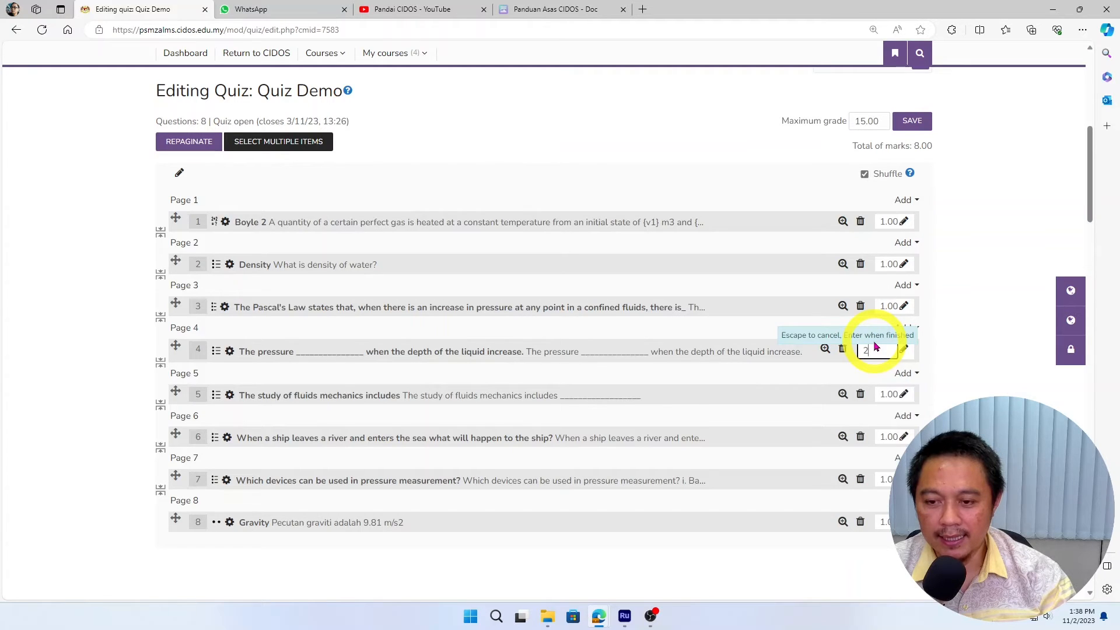
text(2)
key(Return)
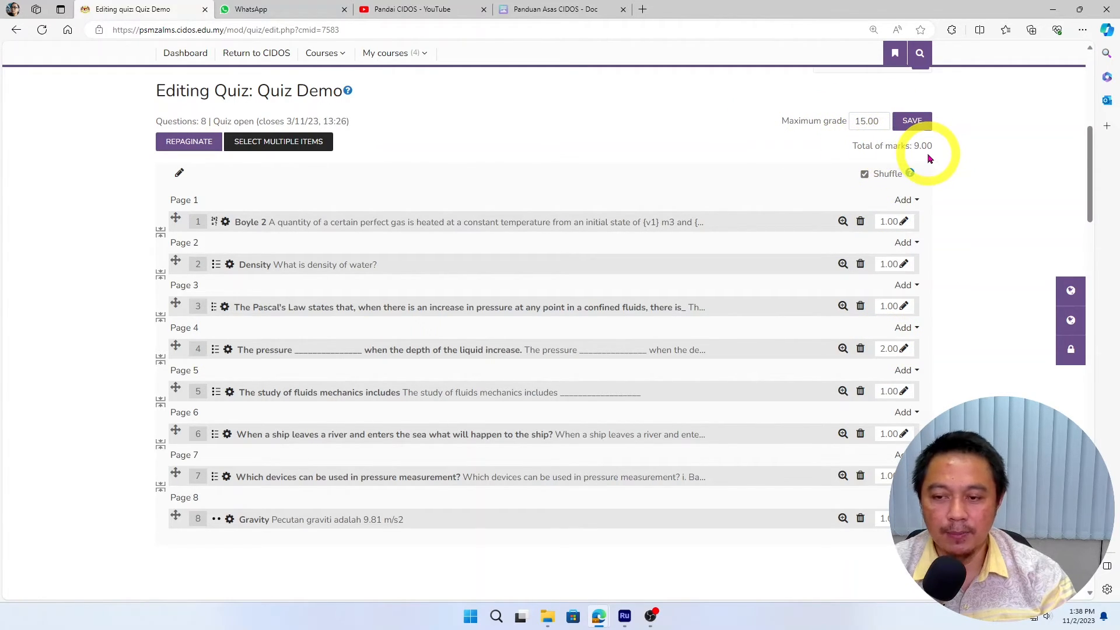
Leave question editing and open the Quiz Demo overview page
scroll(577, 294, down, 3)
scroll(579, 301, up, 6)
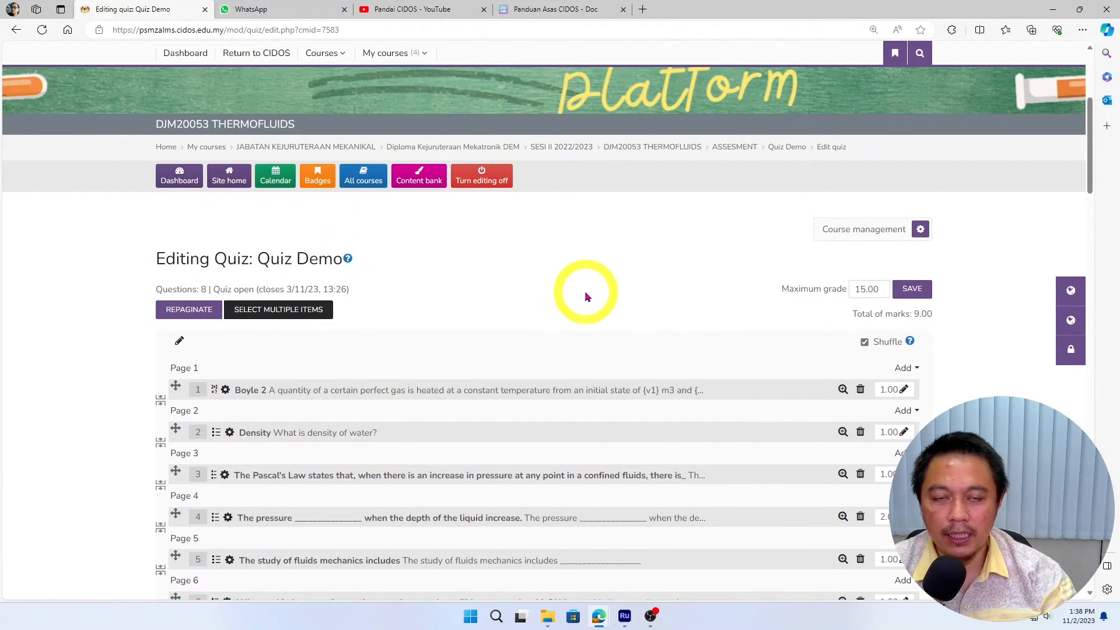
scroll(712, 438, up, 3)
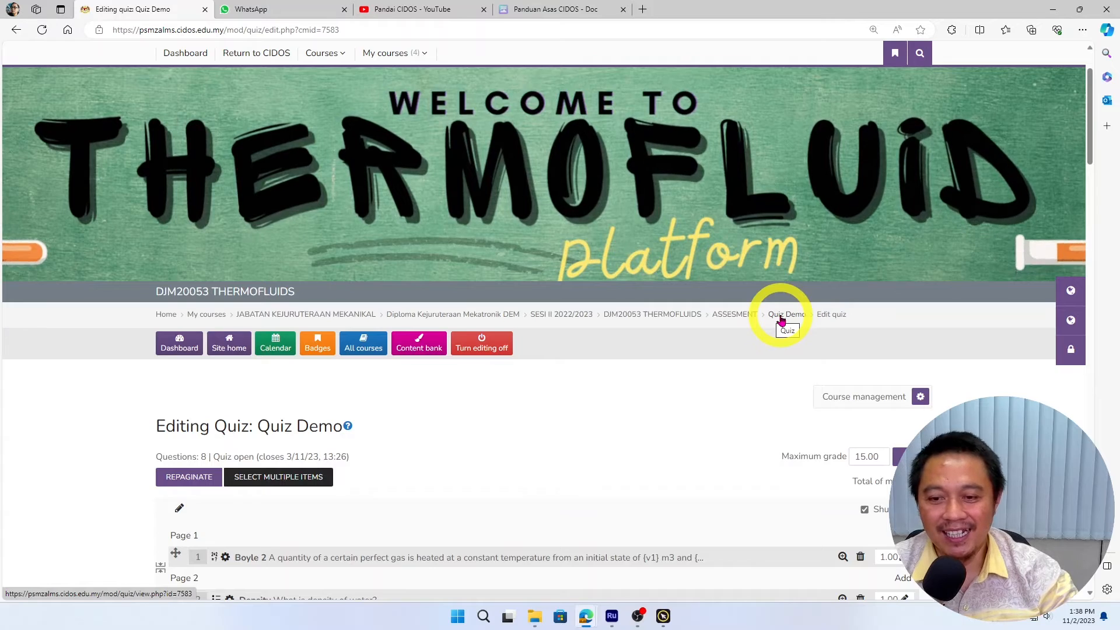
click(782, 321)
scroll(570, 475, down, 3)
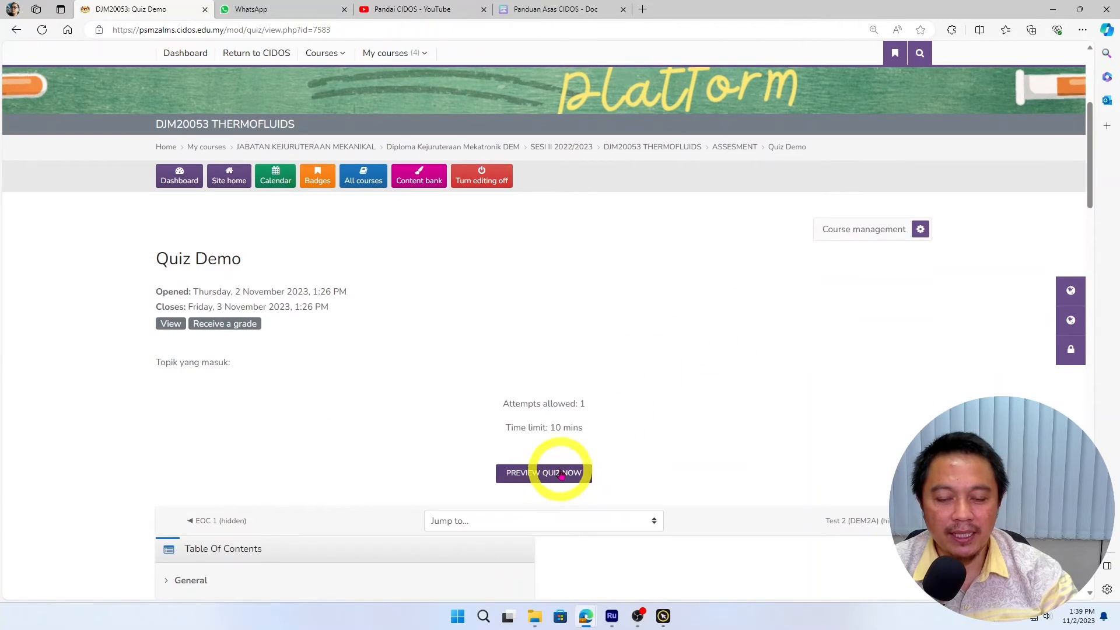
View the start prompt of the quiz preview without starting it, and examine the description and time limit on the overview page
click(561, 474)
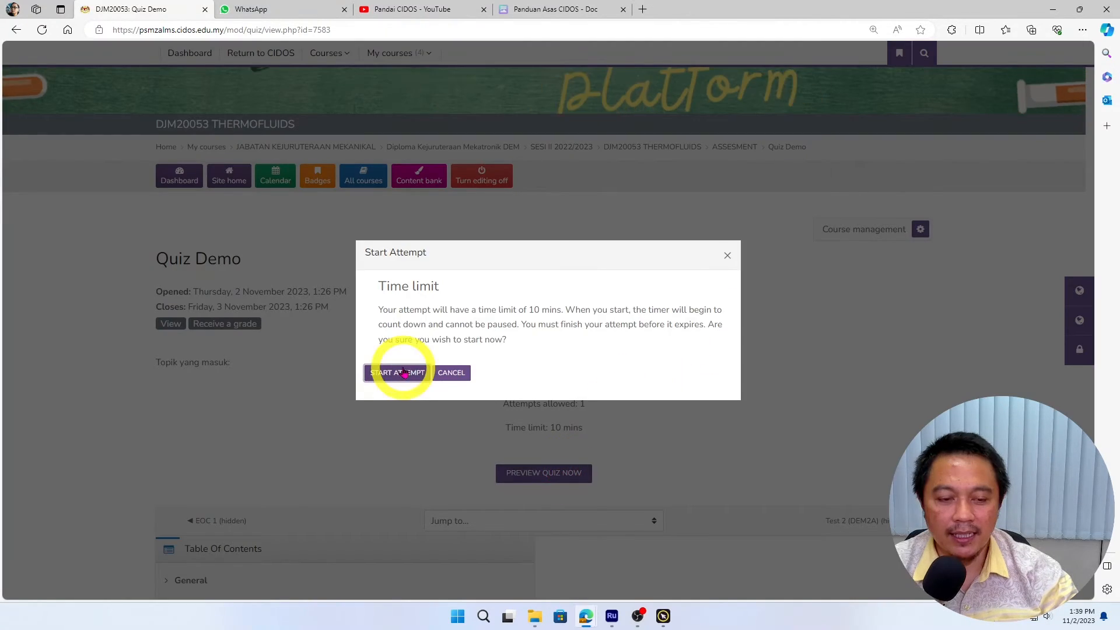
click(728, 257)
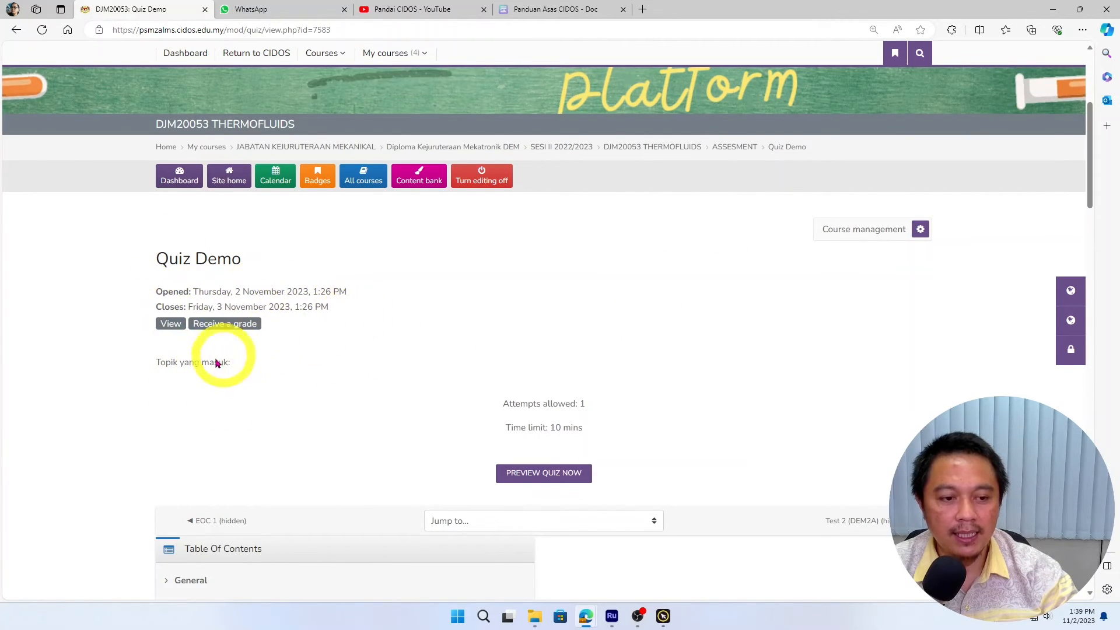
drag(156, 366, 228, 363)
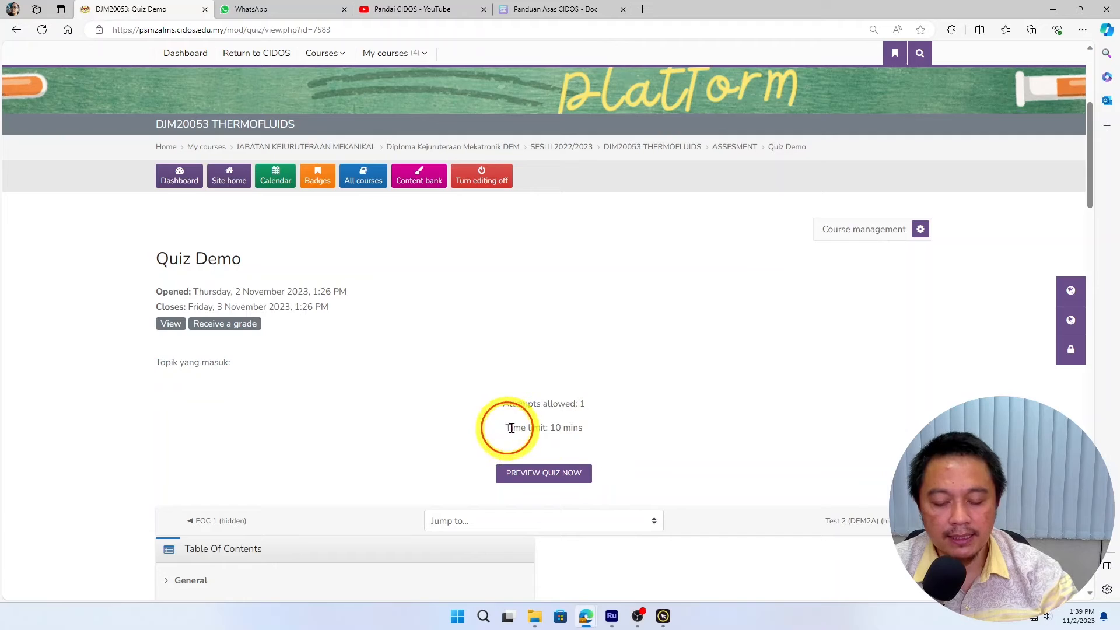
drag(508, 428, 592, 422)
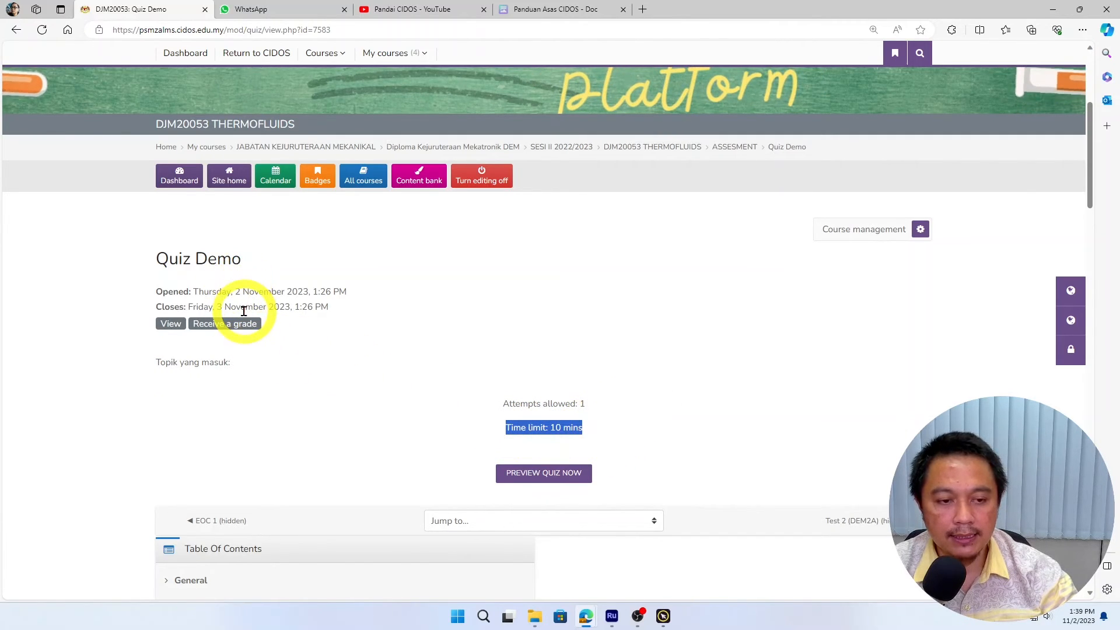
click(610, 438)
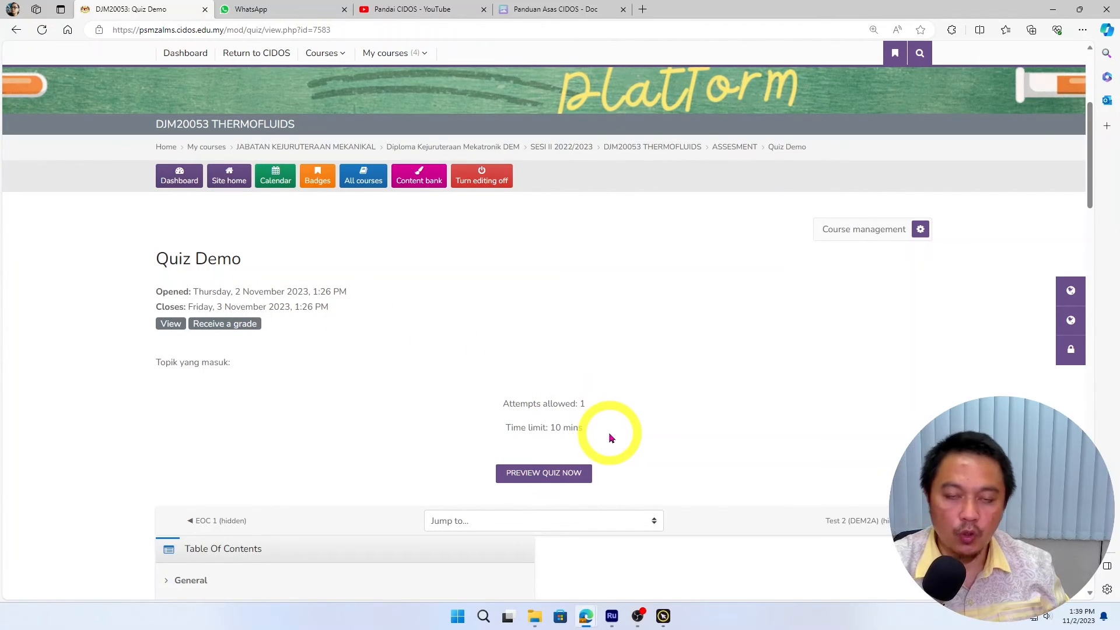
Start a preview attempt of the quiz and answer the water density question with 990
click(548, 479)
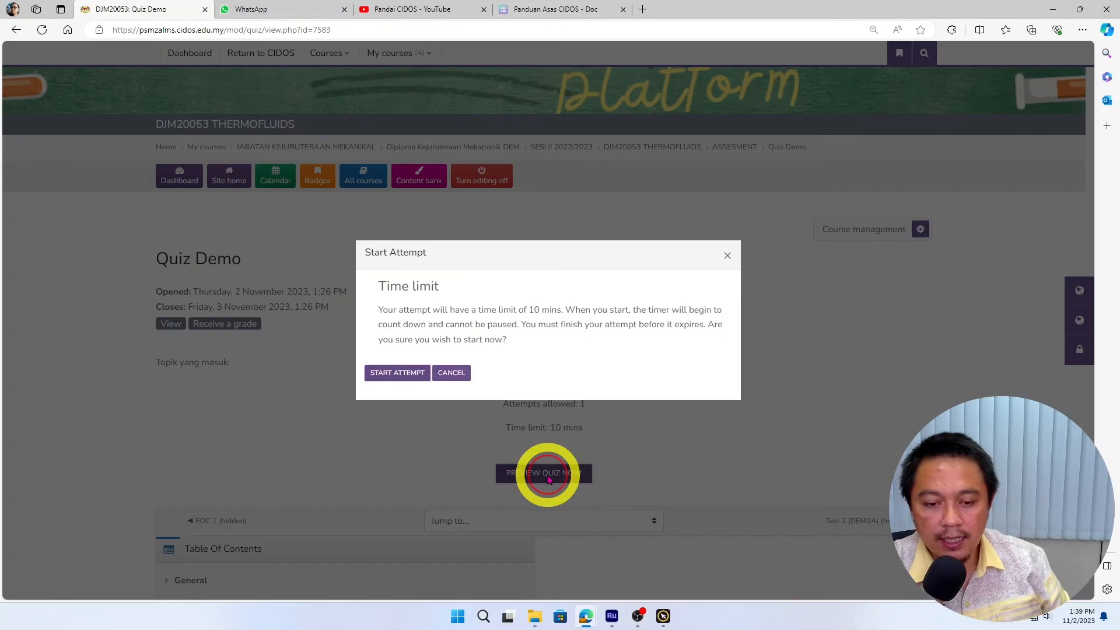
click(396, 375)
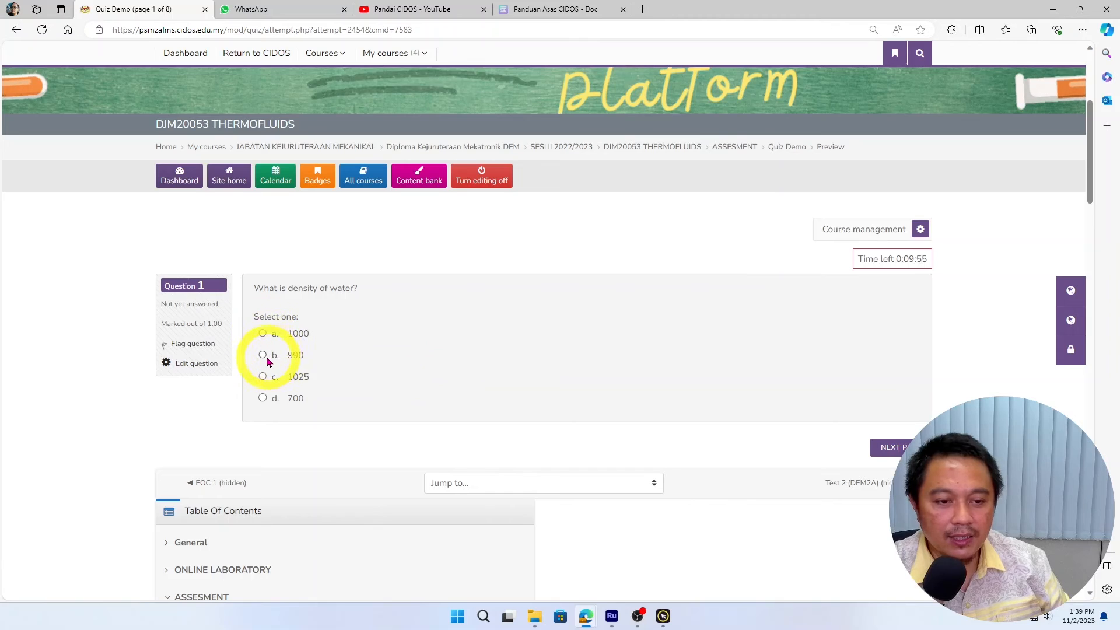
click(263, 355)
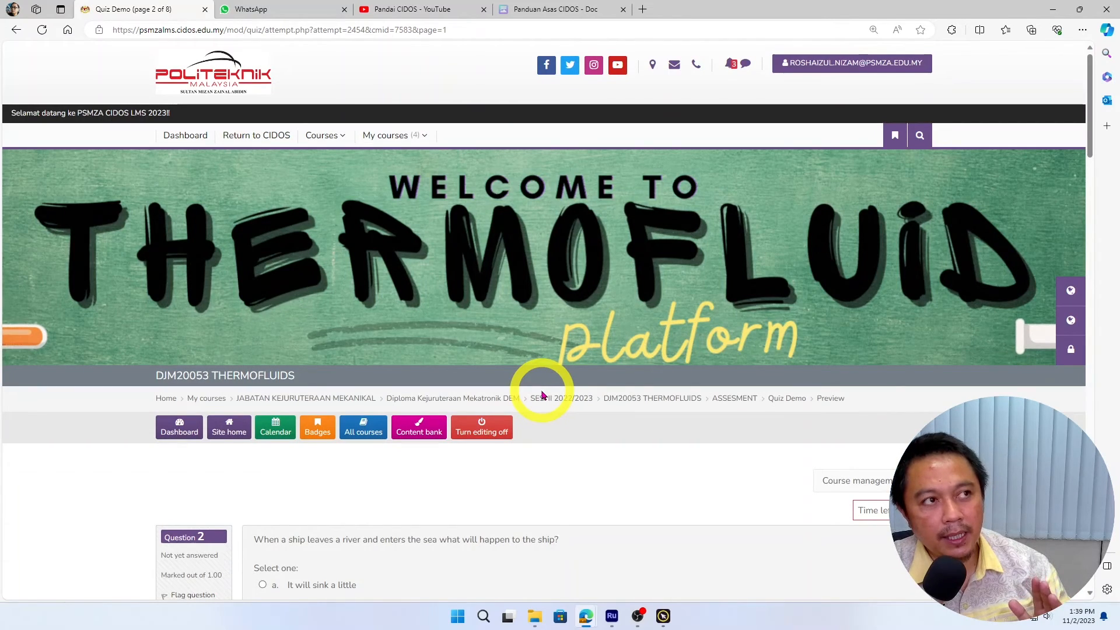
Answer the ship question with "It will depend on the type of the ship" and the gravity question with True, continuing through the attempt
scroll(542, 395, down, 4)
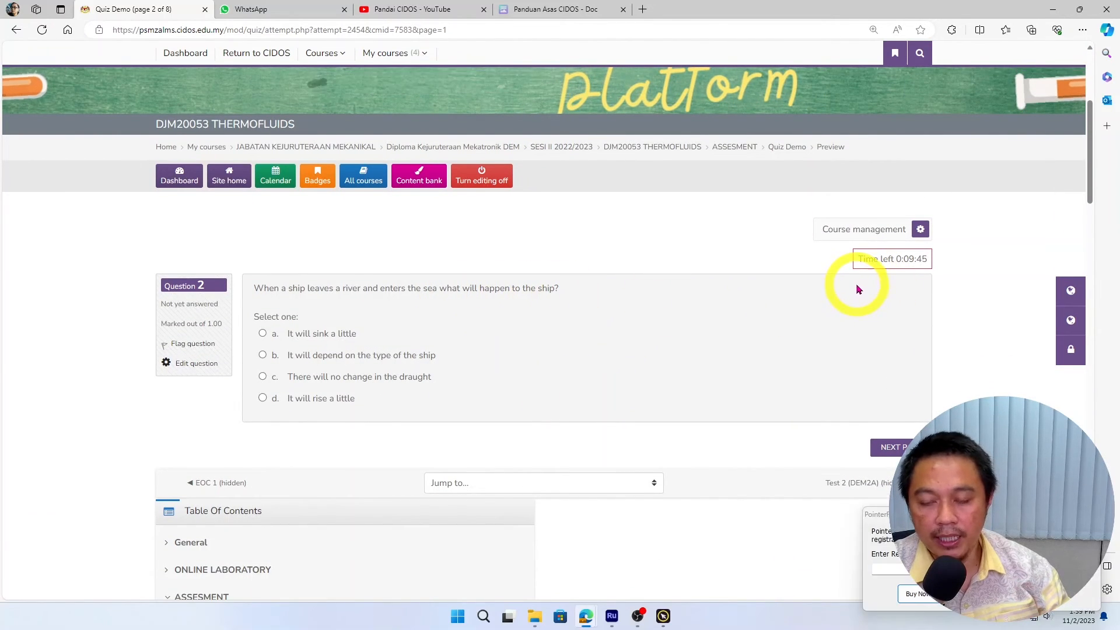
scroll(856, 284, down, 1)
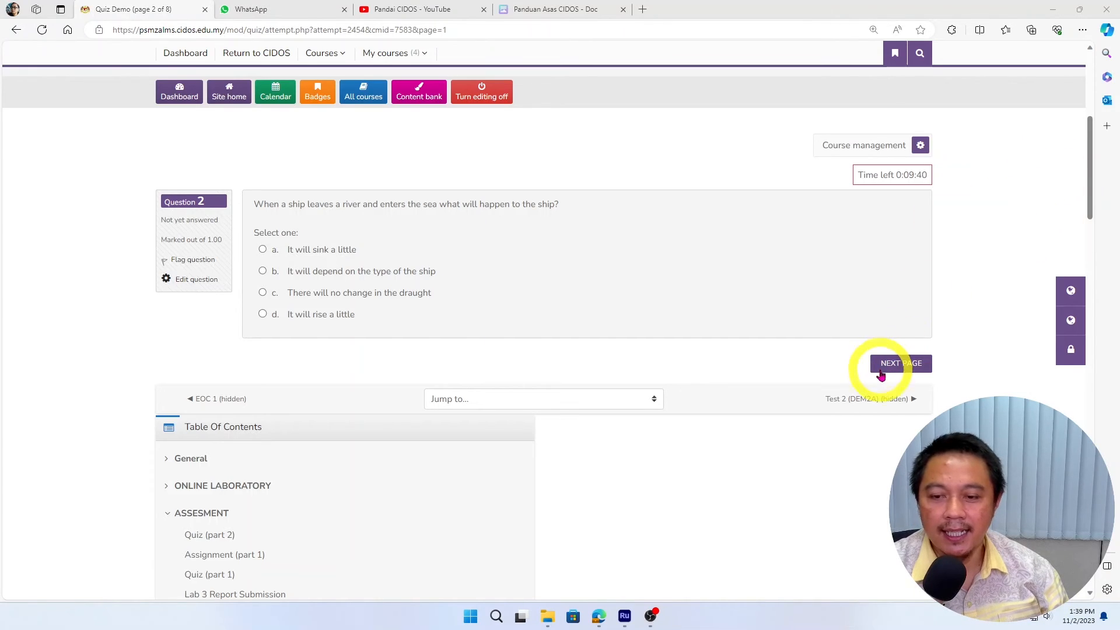
click(263, 271)
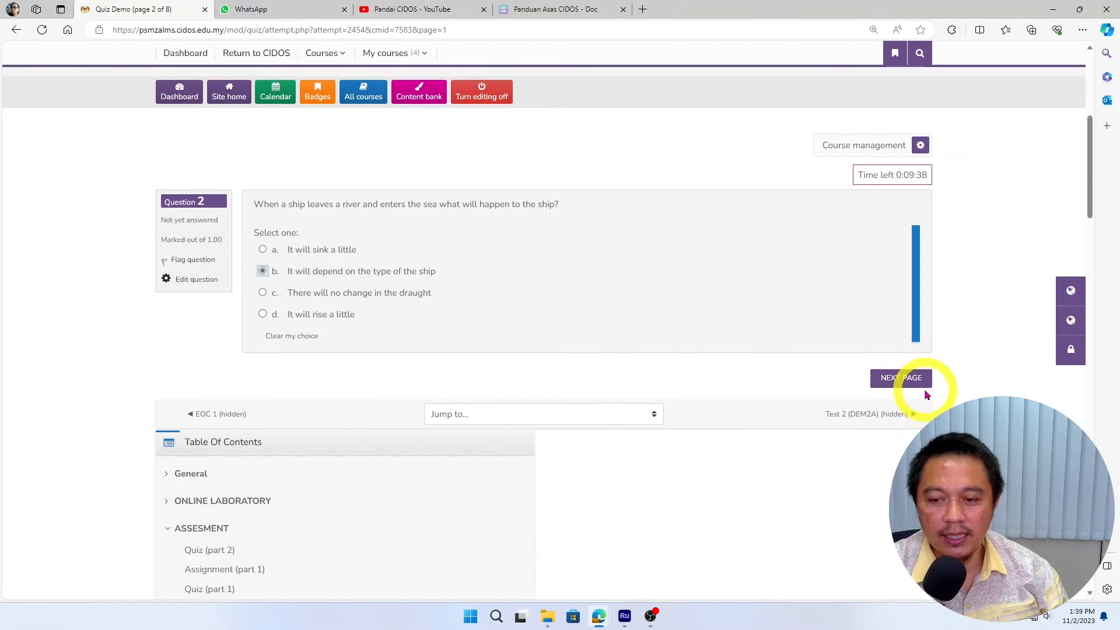
click(900, 378)
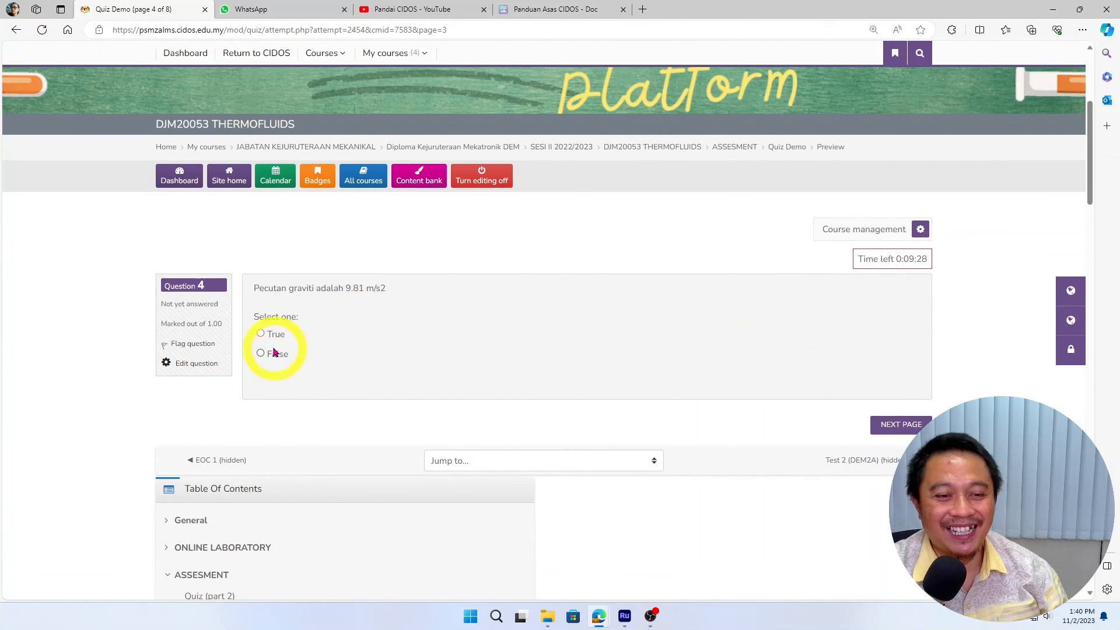
click(262, 336)
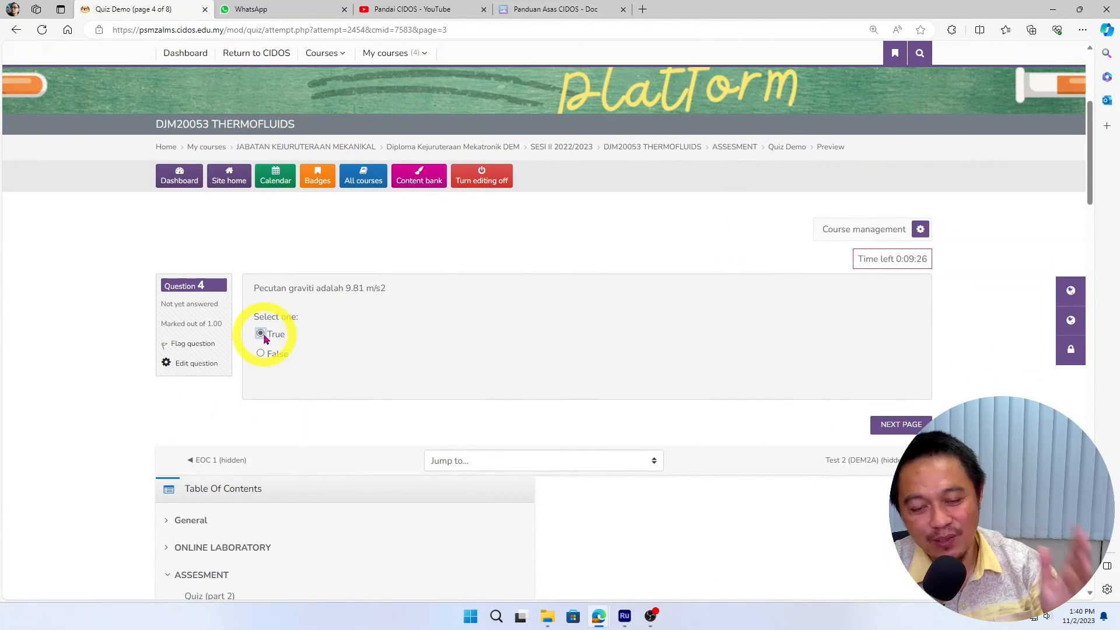
click(900, 425)
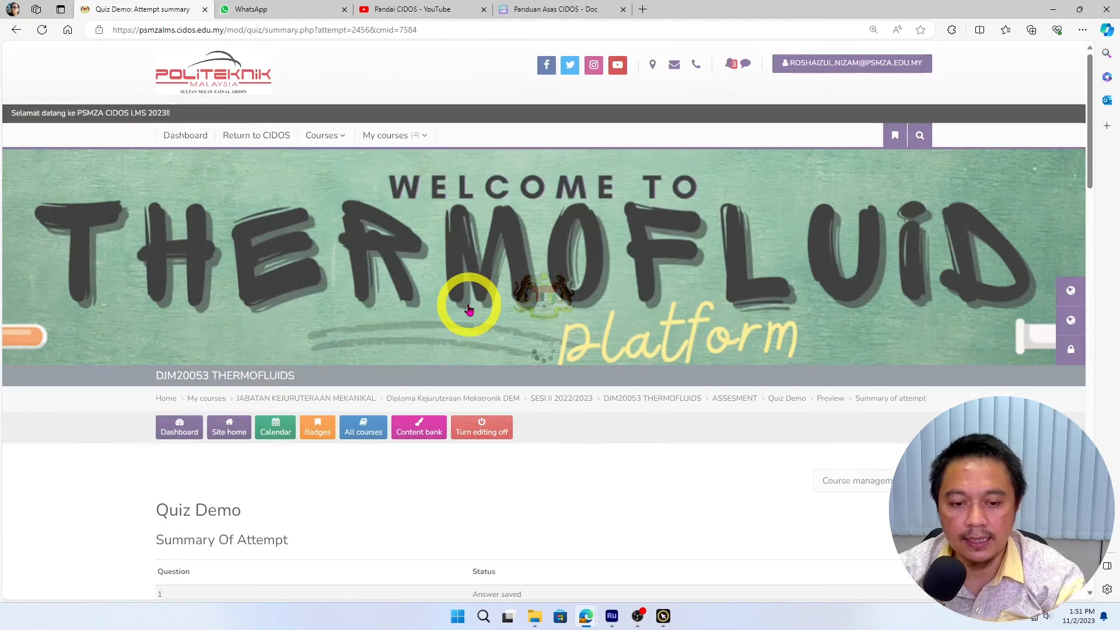
Review the summary of the attempt, and submit all answers to finish it
scroll(458, 300, down, 4)
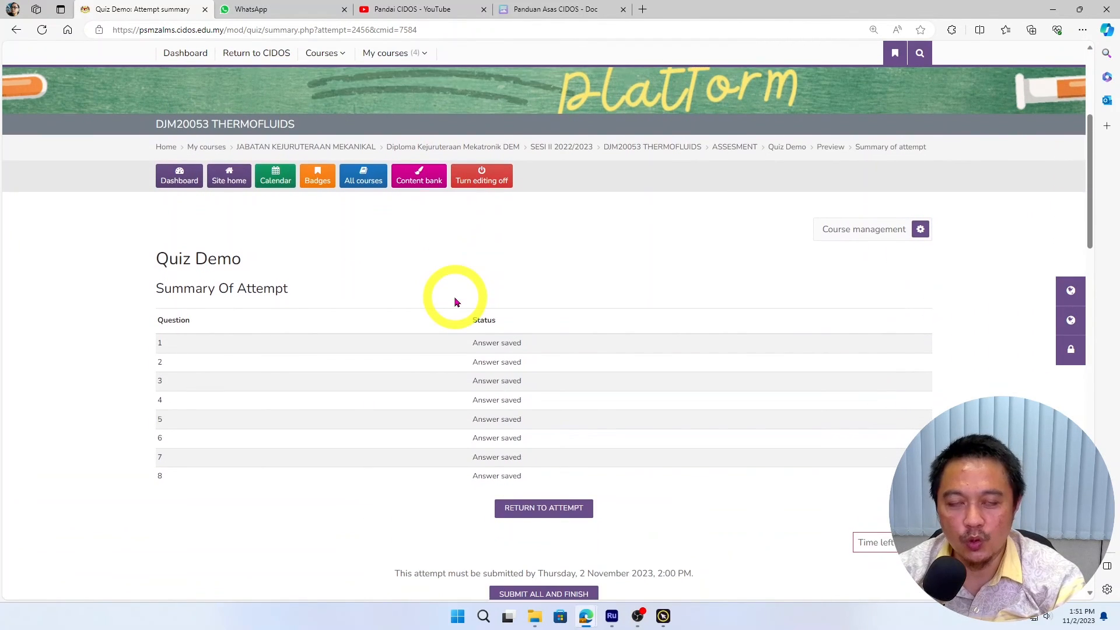
scroll(453, 294, down, 4)
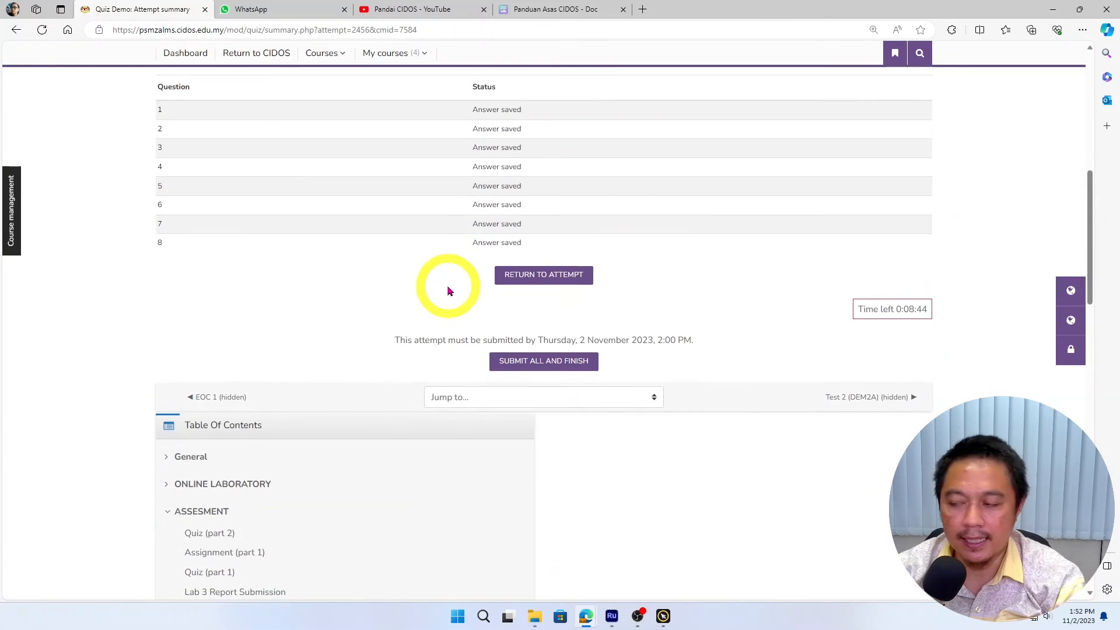
scroll(448, 290, down, 1)
click(558, 348)
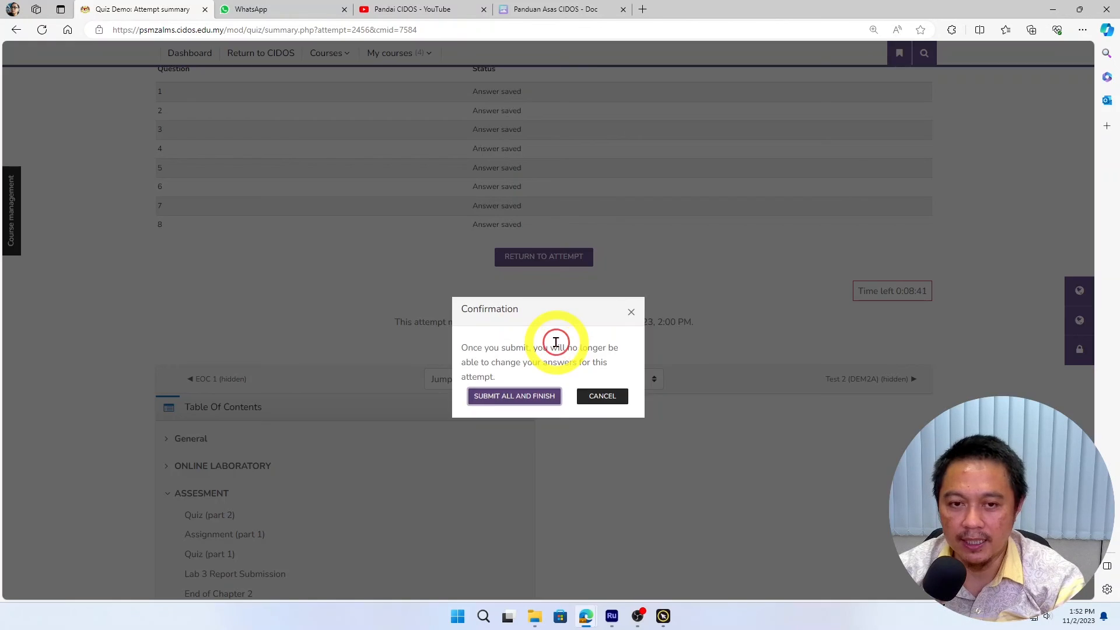
click(511, 397)
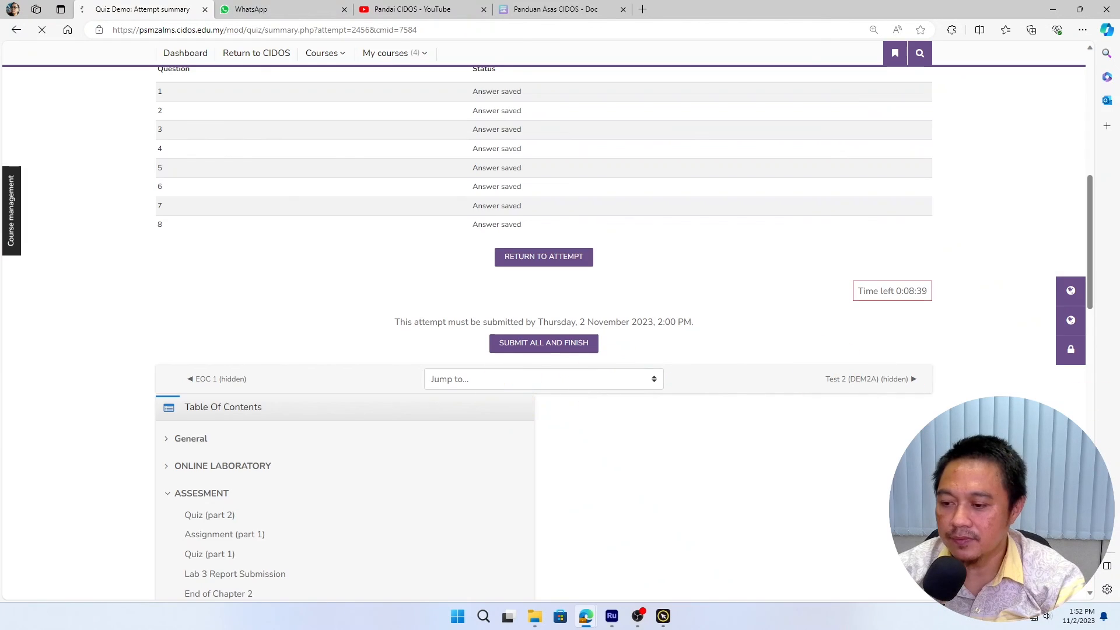